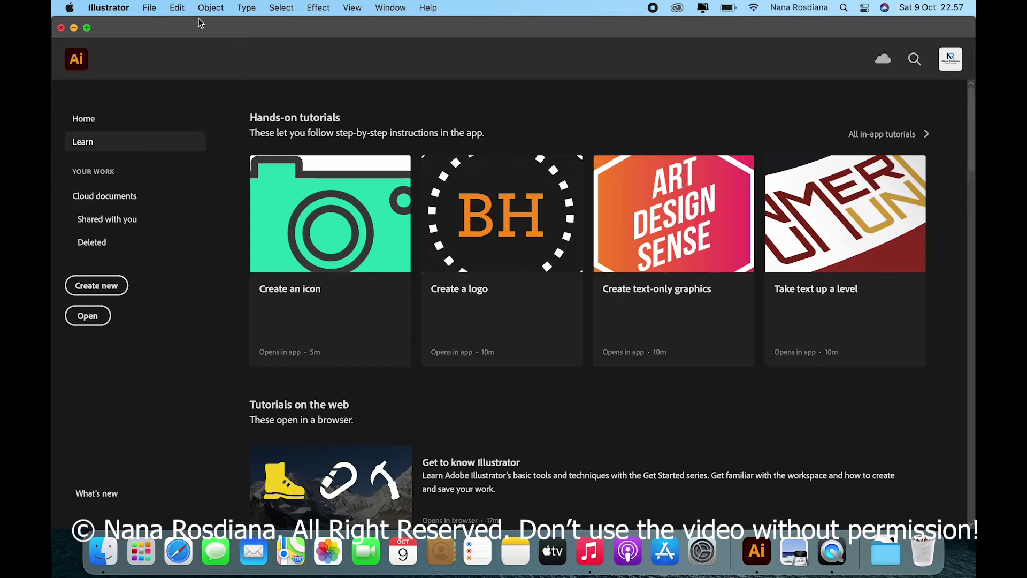
Create a new A4 portrait document, 21 x 29.7 cm, named "Line Art Butterfly"
{"action": "left_click", "coordinate": [151, 12]}
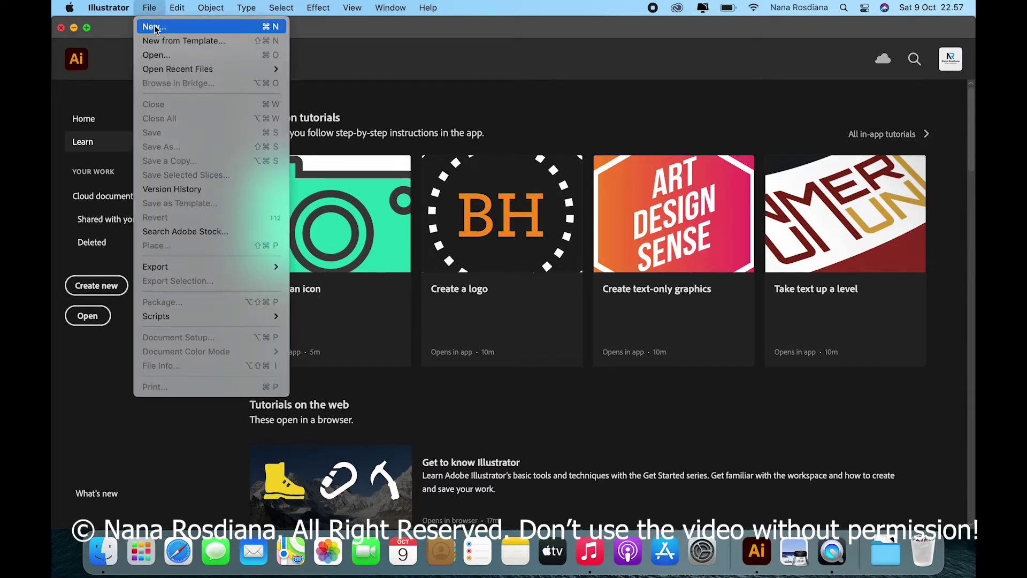
{"action": "left_click", "coordinate": [154, 27]}
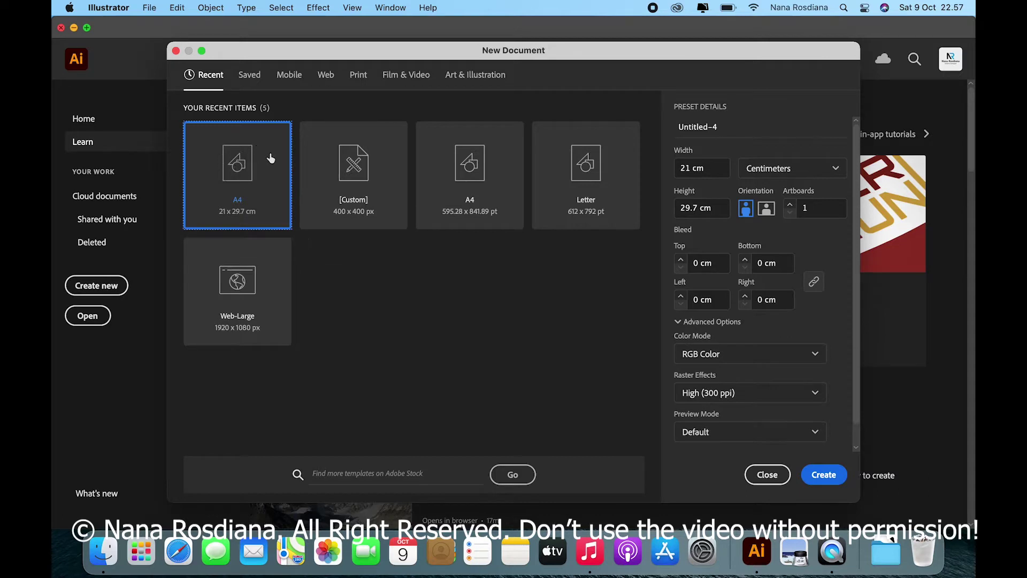
{"action": "left_click", "coordinate": [727, 128]}
{"action": "left_click_drag", "start_coordinate": [726, 128], "coordinate": [663, 131]}
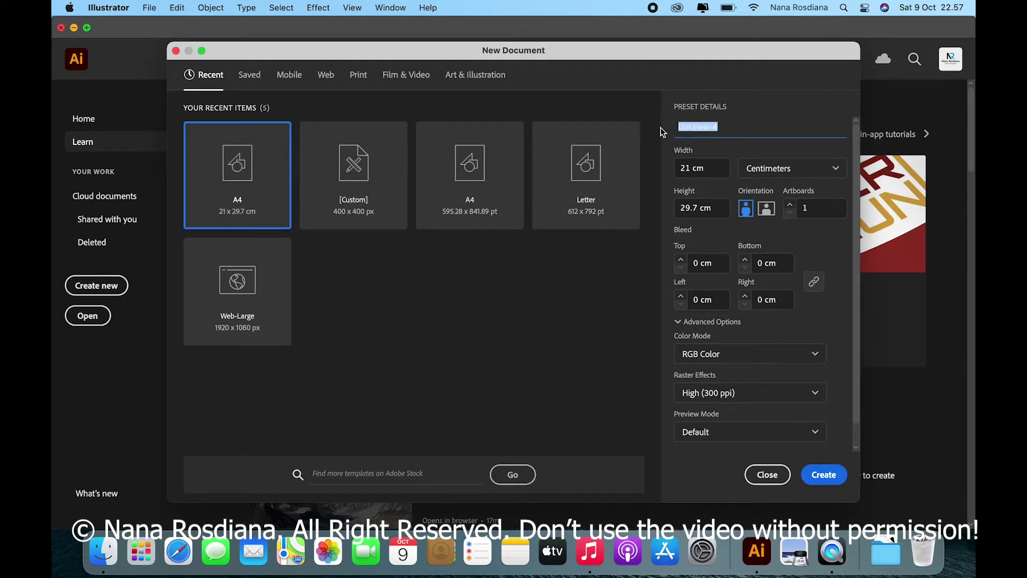
{"action": "key", "text": "BackSpace"}
{"action": "type", "text": "Line Art Butterfly"}
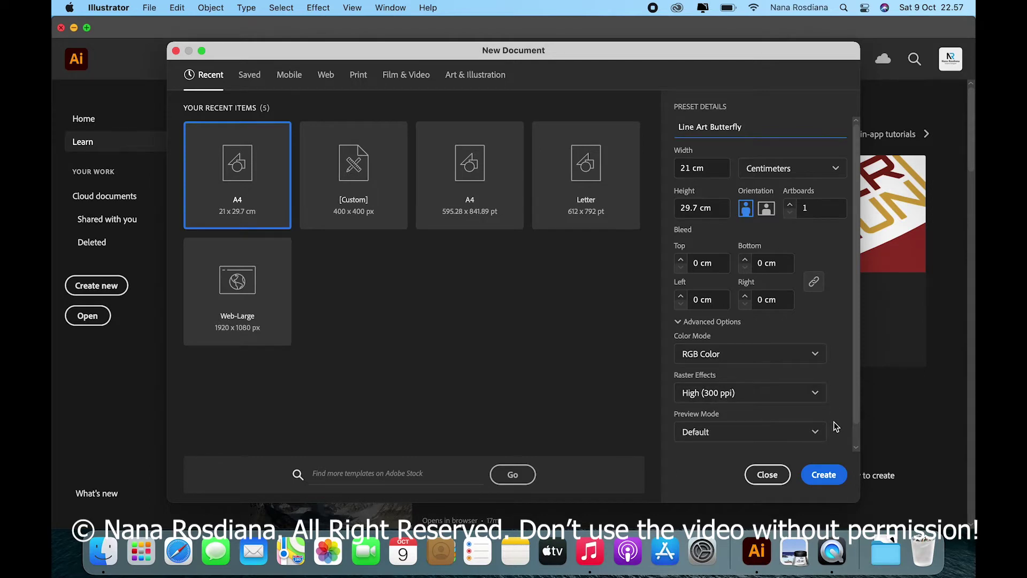
{"action": "left_click", "coordinate": [825, 480]}
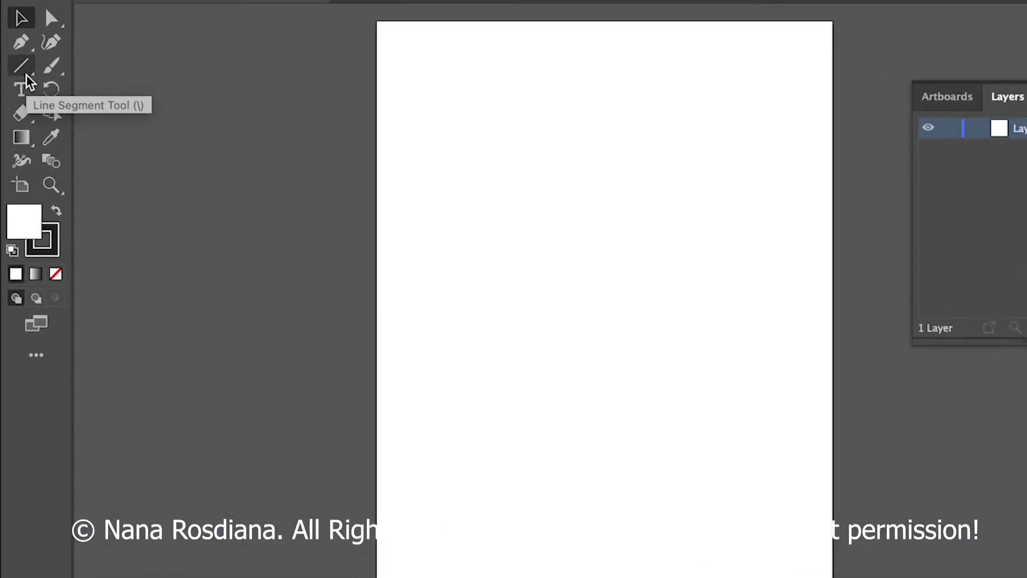
Draw a rectangle covering the whole artboard with a near-black fill (231F20) and no stroke
{"action": "left_click", "coordinate": [27, 74]}
{"action": "left_click", "coordinate": [64, 71]}
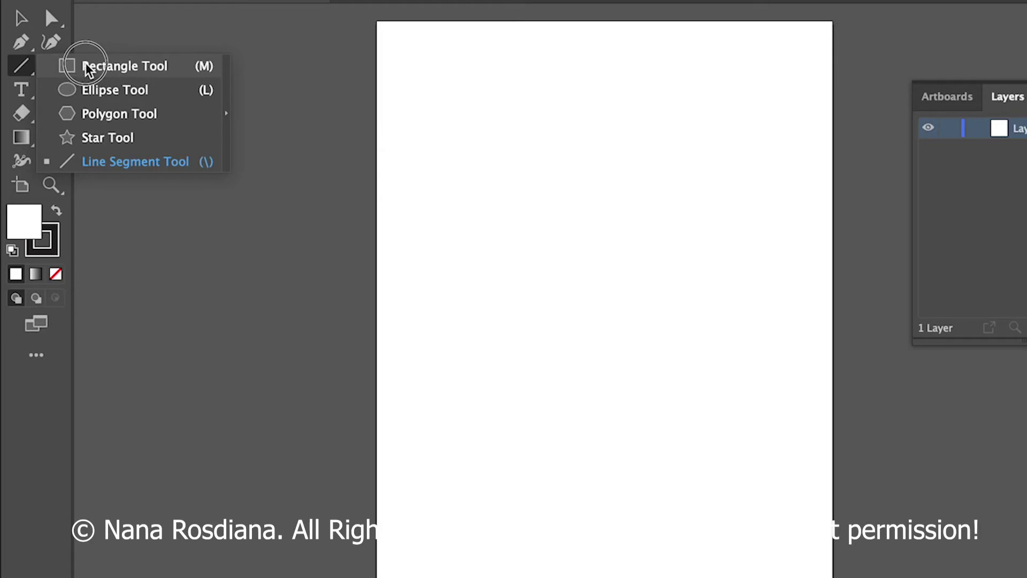
{"action": "left_click", "coordinate": [89, 67]}
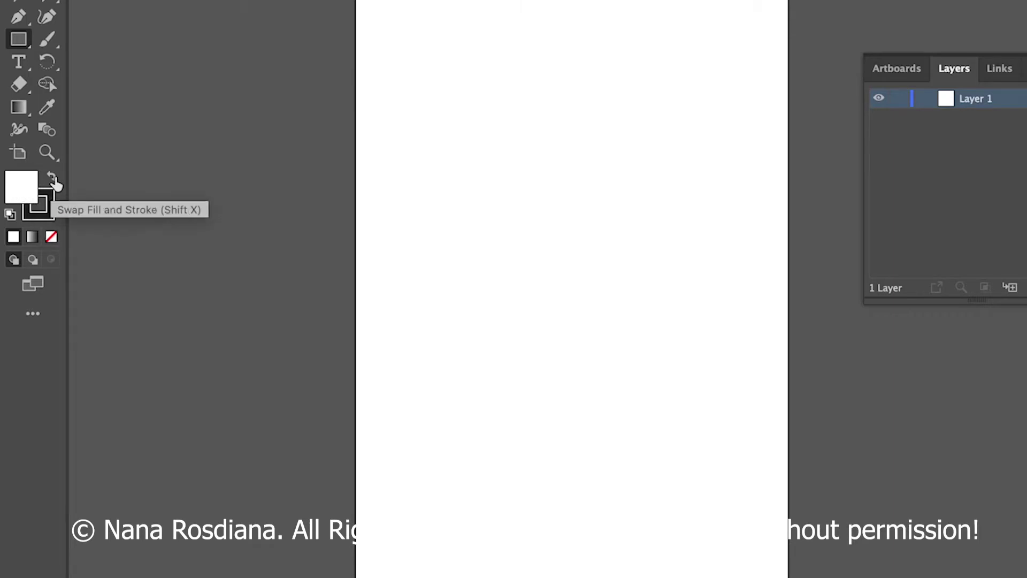
{"action": "left_click", "coordinate": [54, 179]}
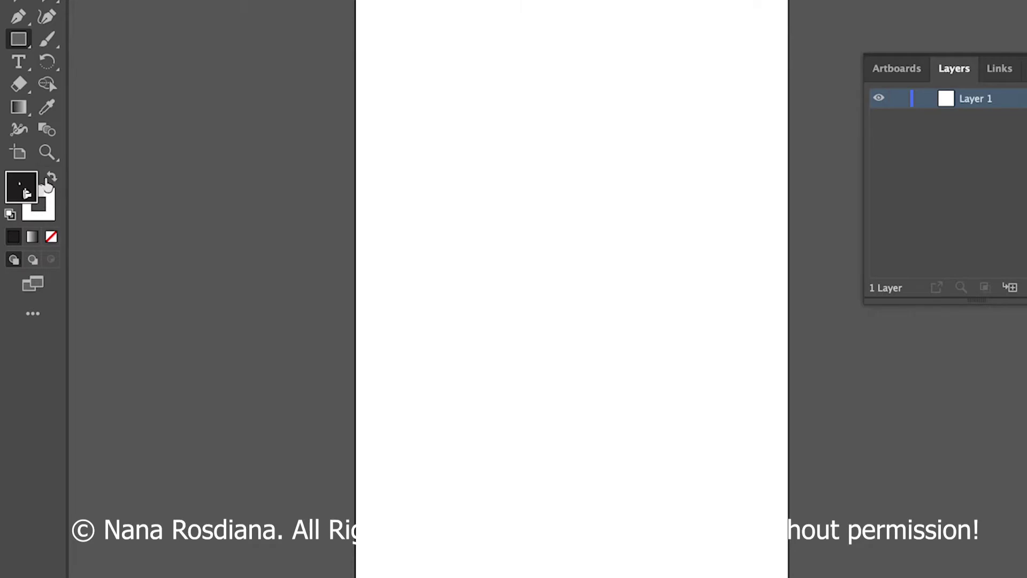
{"action": "left_click", "coordinate": [50, 213]}
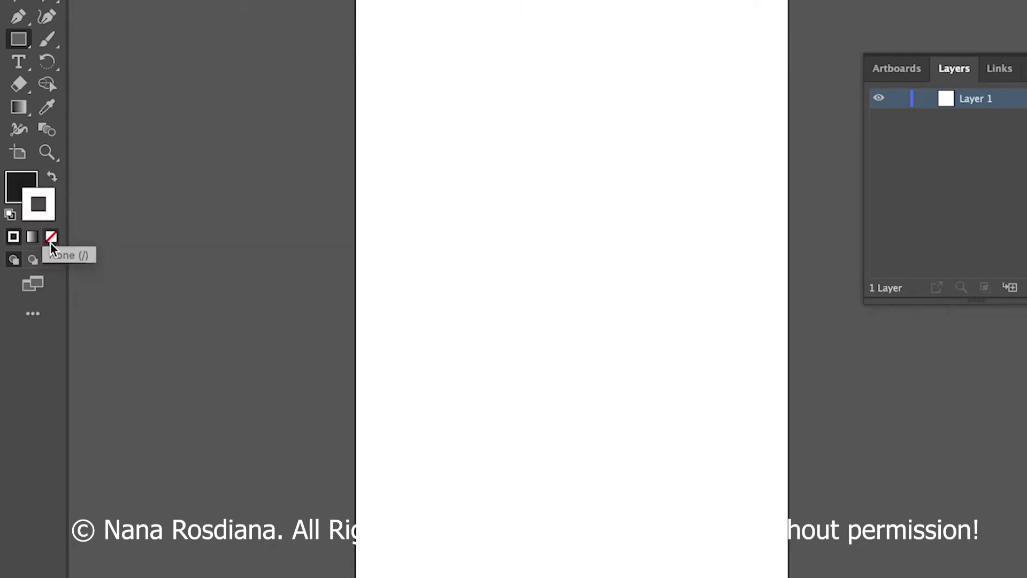
{"action": "left_click", "coordinate": [51, 241]}
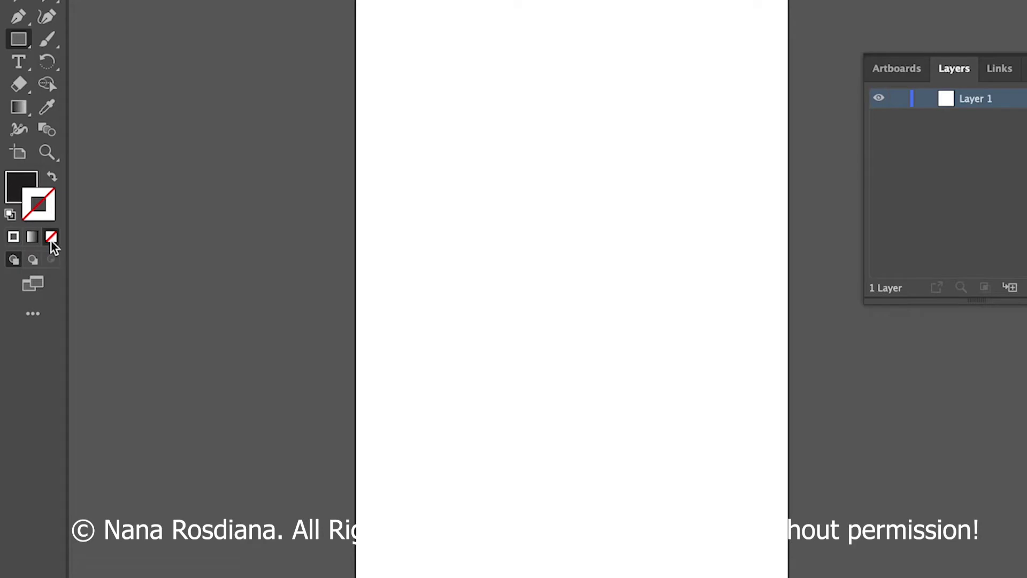
{"action": "left_click", "coordinate": [21, 182]}
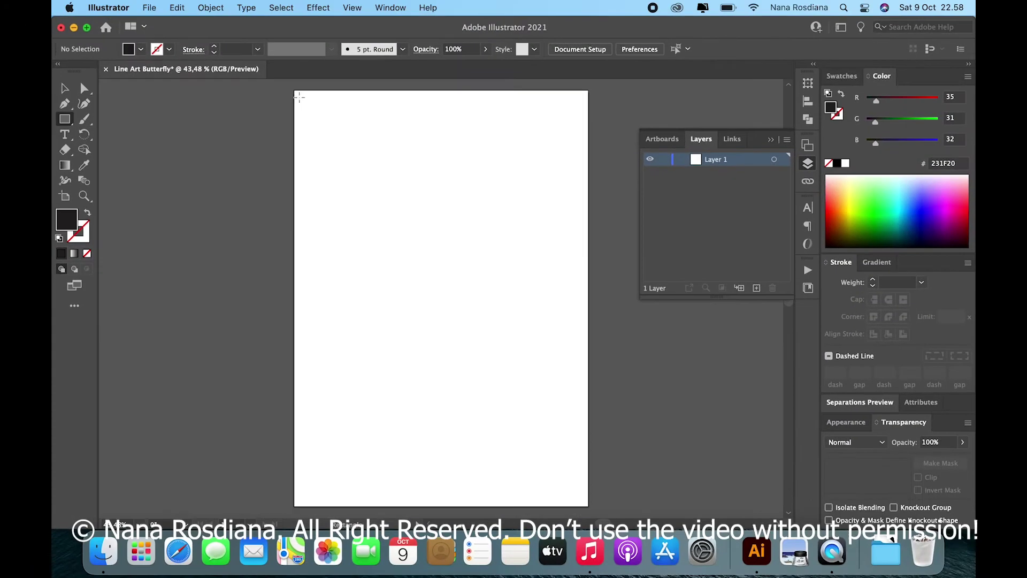
{"action": "left_click_drag", "start_coordinate": [294, 91], "coordinate": [588, 506]}
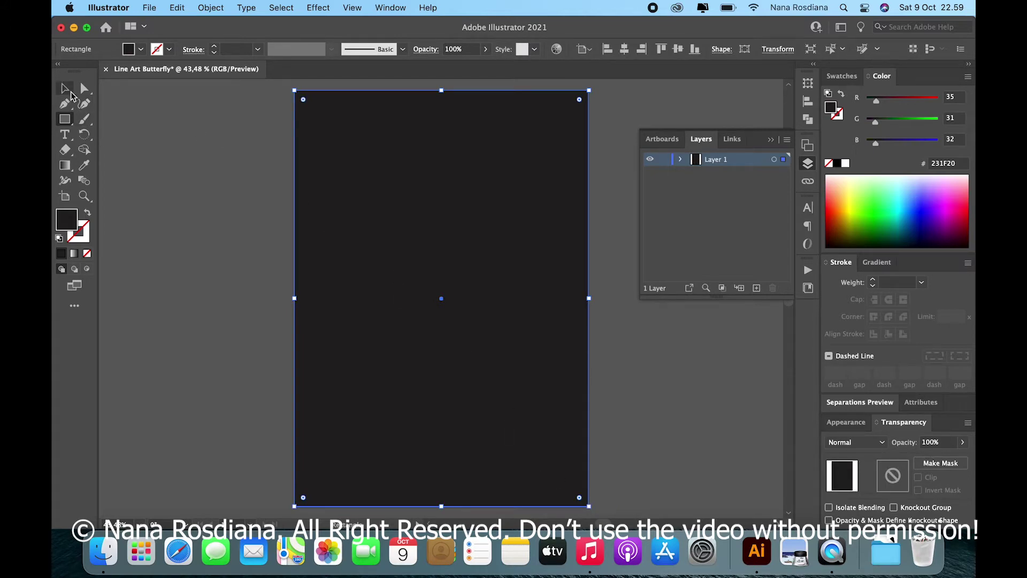
Try moving the dark background rectangle off the artboard's edges and undo the move
{"action": "left_click", "coordinate": [66, 90]}
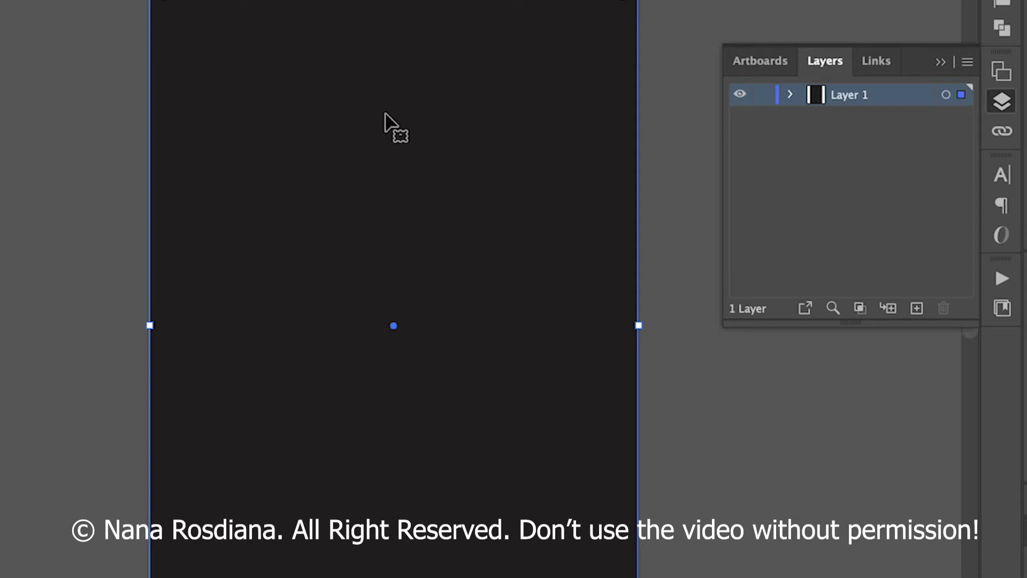
{"action": "left_click_drag", "start_coordinate": [534, 158], "coordinate": [492, 175]}
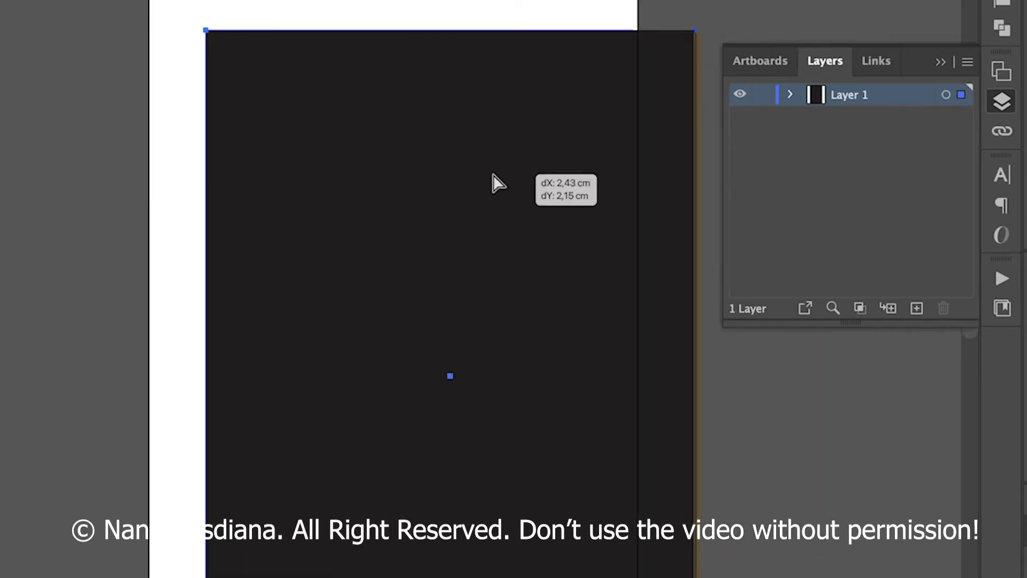
{"action": "key", "text": "ctrl+z"}
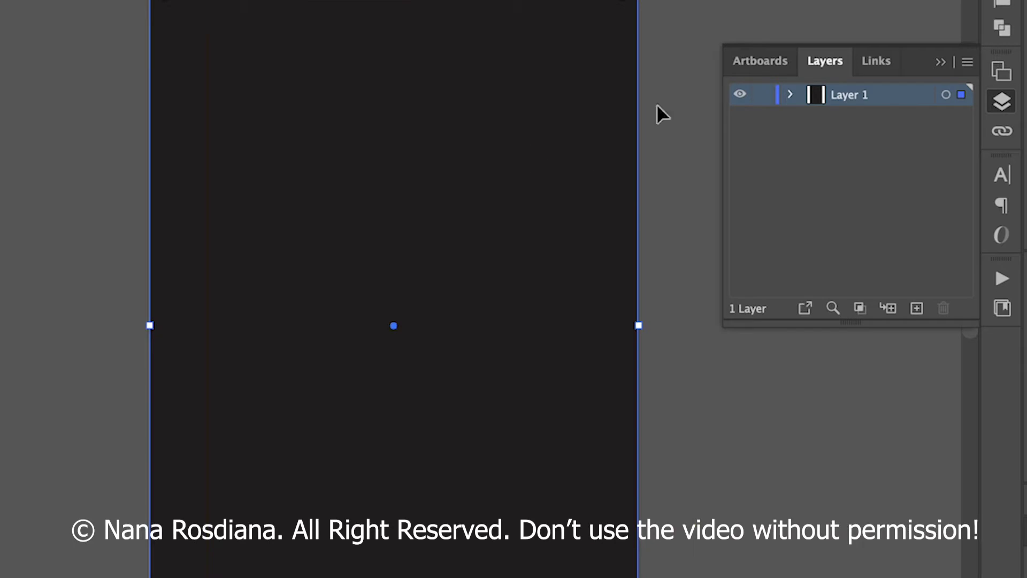
Lock Layer 1 holding the dark background and add a new layer above it
{"action": "left_click", "coordinate": [761, 100]}
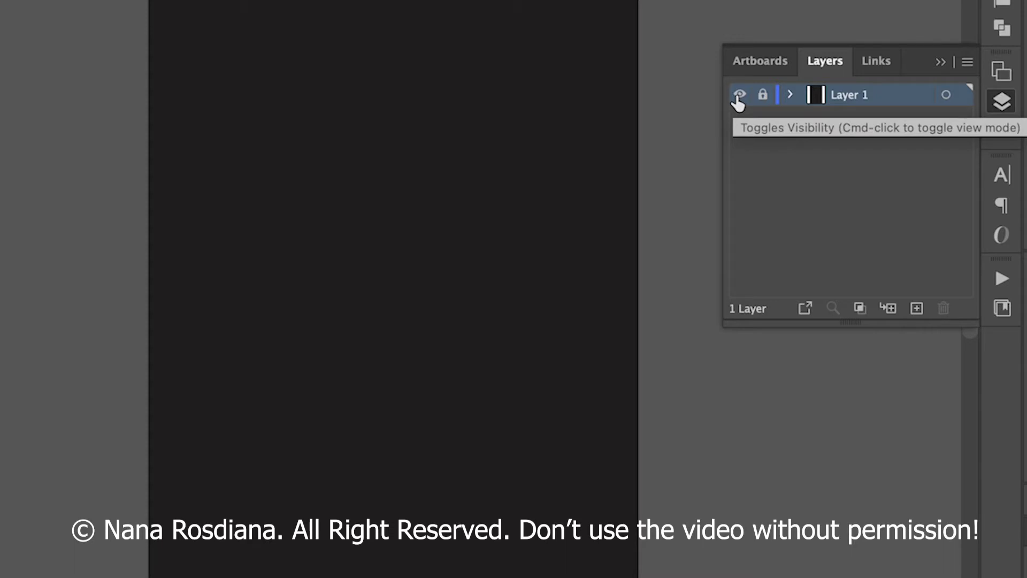
{"action": "left_click", "coordinate": [397, 199]}
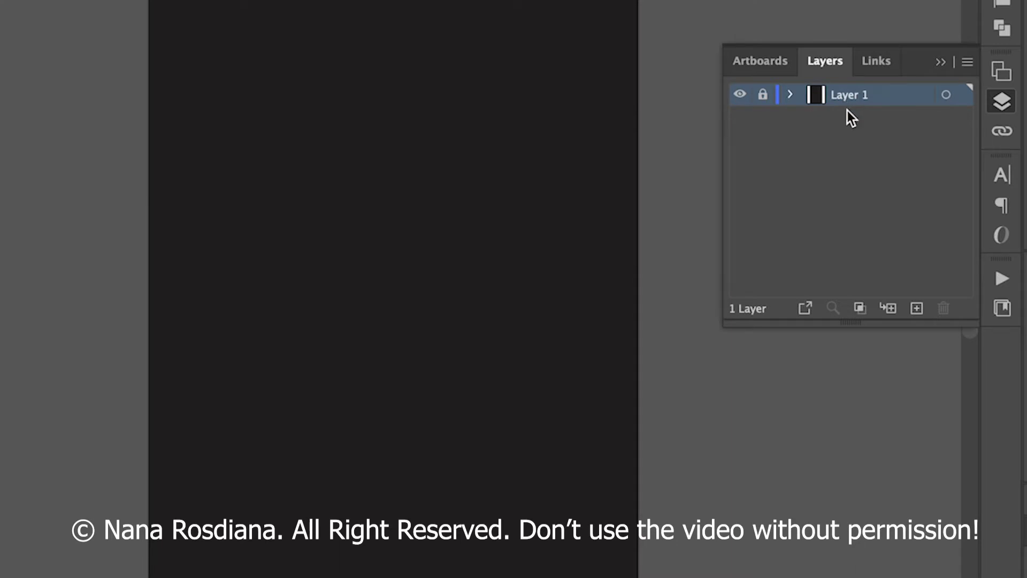
{"action": "left_click", "coordinate": [917, 309]}
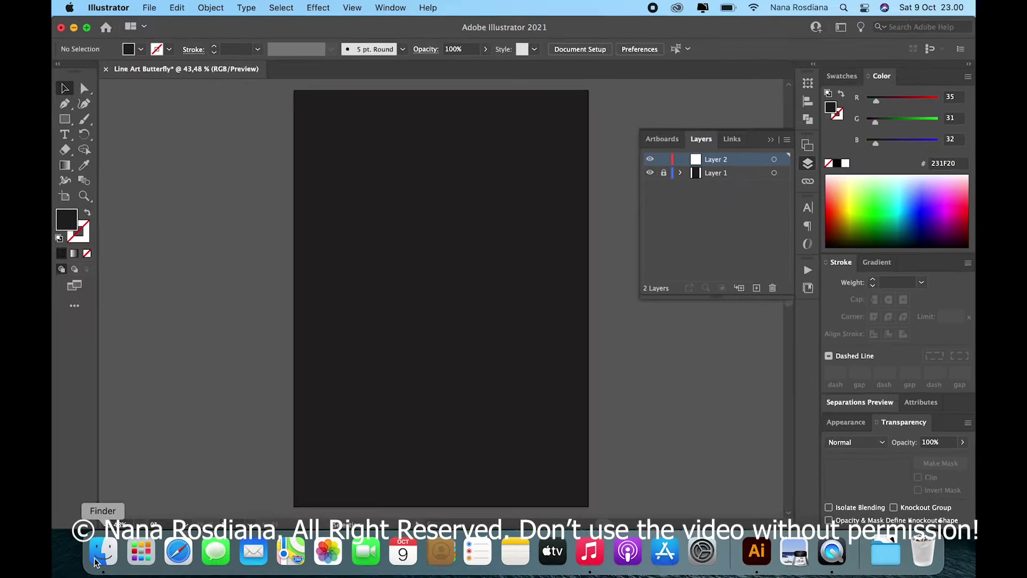
Place butterfly.jpeg from Finder's Recents onto Layer 2 and position it beside the dark artboard
{"action": "left_click", "coordinate": [102, 552]}
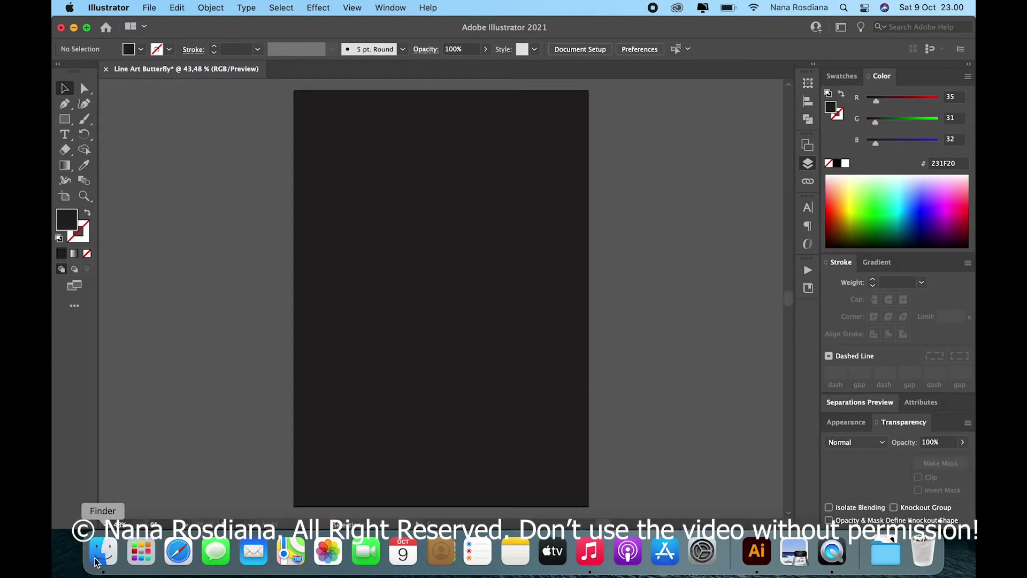
{"action": "left_click_drag", "start_coordinate": [378, 148], "coordinate": [657, 428]}
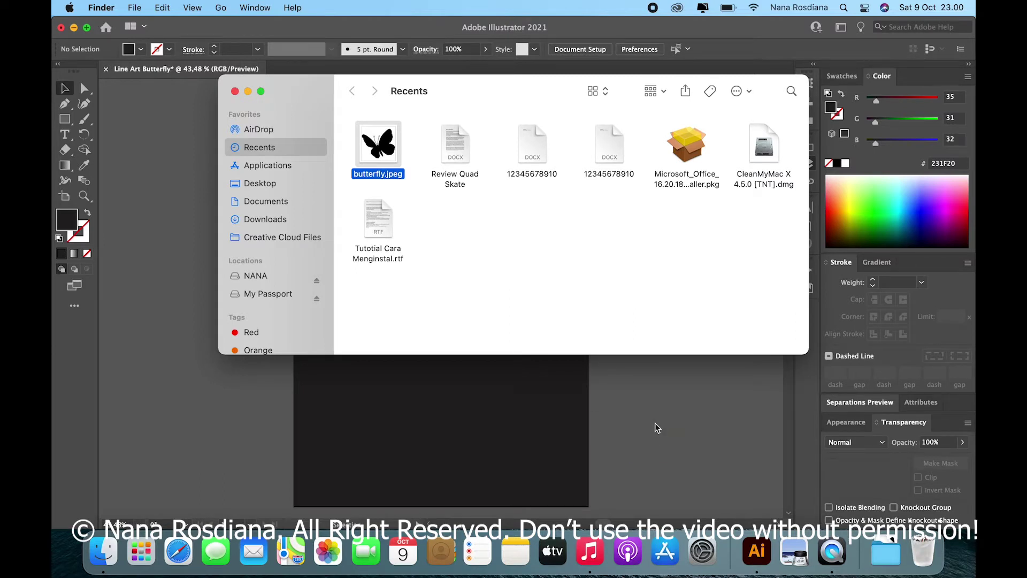
{"action": "scroll", "coordinate": [543, 405], "scroll_direction": "right", "scroll_amount": 5}
{"action": "scroll", "coordinate": [543, 405], "scroll_direction": "down", "scroll_amount": 2}
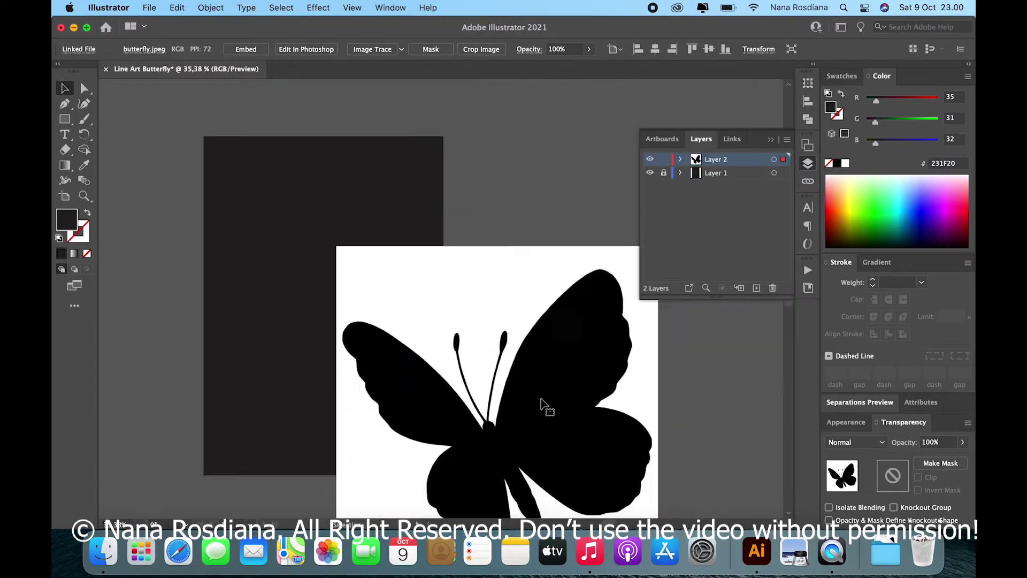
{"action": "scroll", "coordinate": [541, 399], "scroll_direction": "down", "scroll_amount": 2}
{"action": "scroll", "coordinate": [541, 399], "scroll_direction": "right", "scroll_amount": 3}
{"action": "left_click_drag", "start_coordinate": [449, 381], "coordinate": [555, 311]}
{"action": "scroll", "coordinate": [556, 311], "scroll_direction": "up", "scroll_amount": 1}
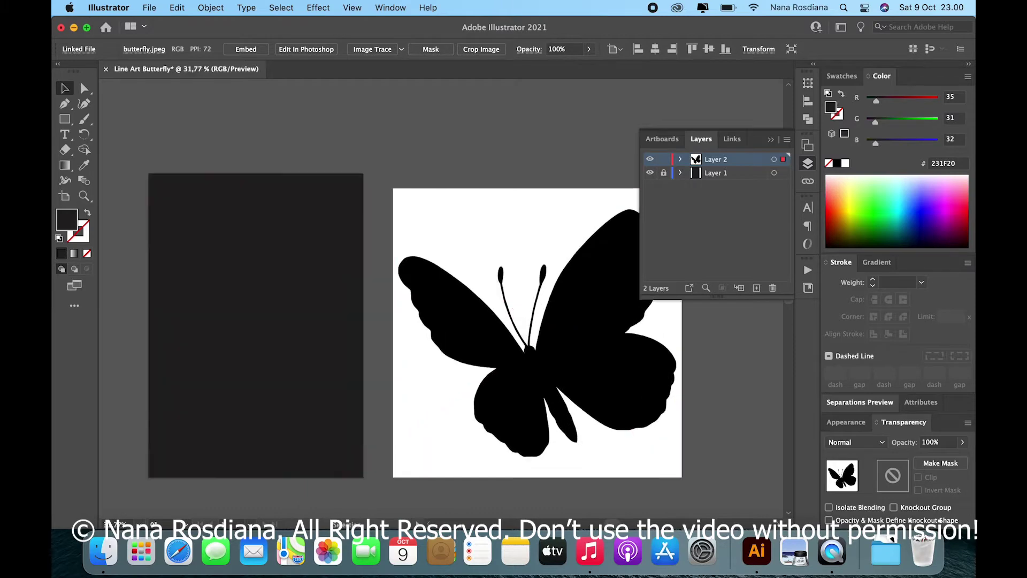
{"action": "scroll", "coordinate": [554, 313], "scroll_direction": "right", "scroll_amount": 3}
{"action": "scroll", "coordinate": [553, 313], "scroll_direction": "down", "scroll_amount": 1}
{"action": "left_click_drag", "start_coordinate": [491, 288], "coordinate": [491, 277]}
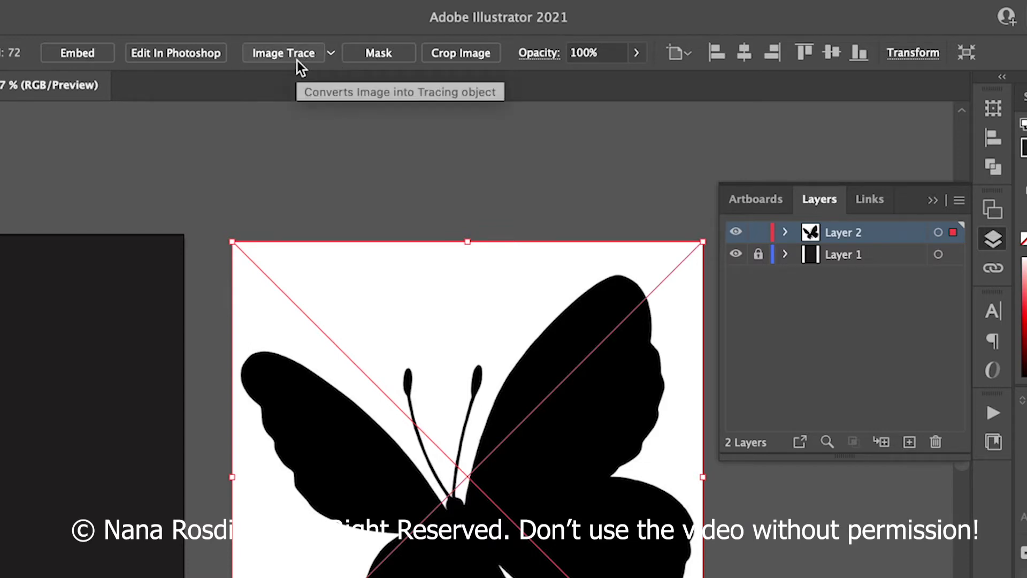
Image-trace the butterfly picture with the Black and White Logo preset and expand the tracing into paths
{"action": "left_click", "coordinate": [332, 53]}
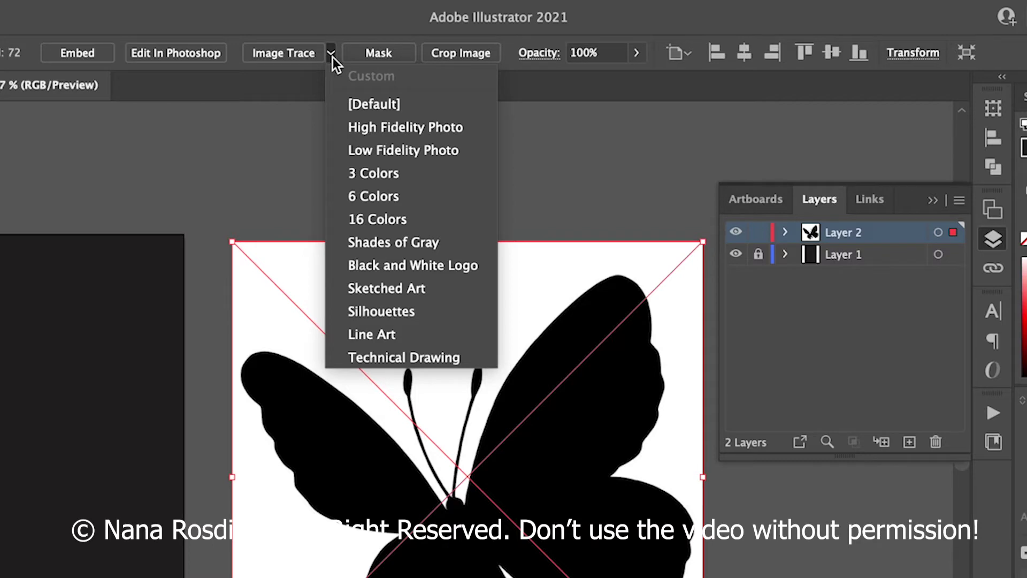
{"action": "left_click", "coordinate": [389, 272]}
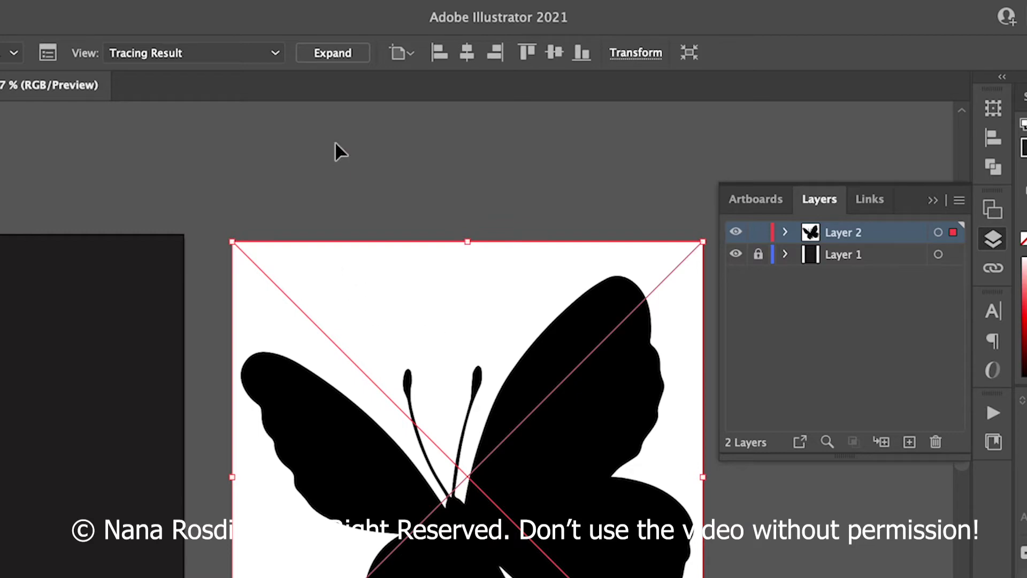
{"action": "left_click", "coordinate": [330, 55]}
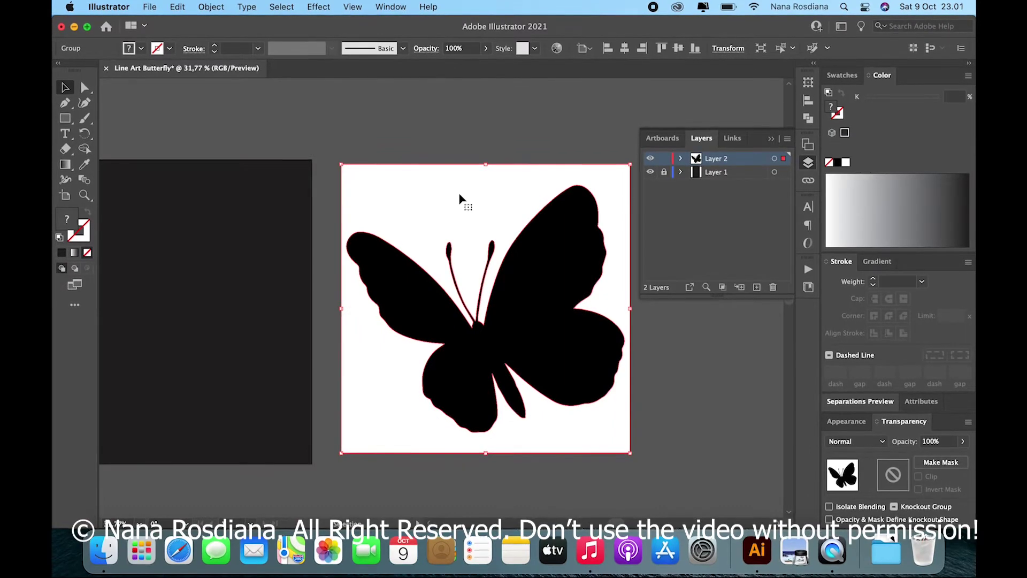
Ungroup the expanded tracing and delete the white background around the butterfly
{"action": "right_click", "coordinate": [448, 207]}
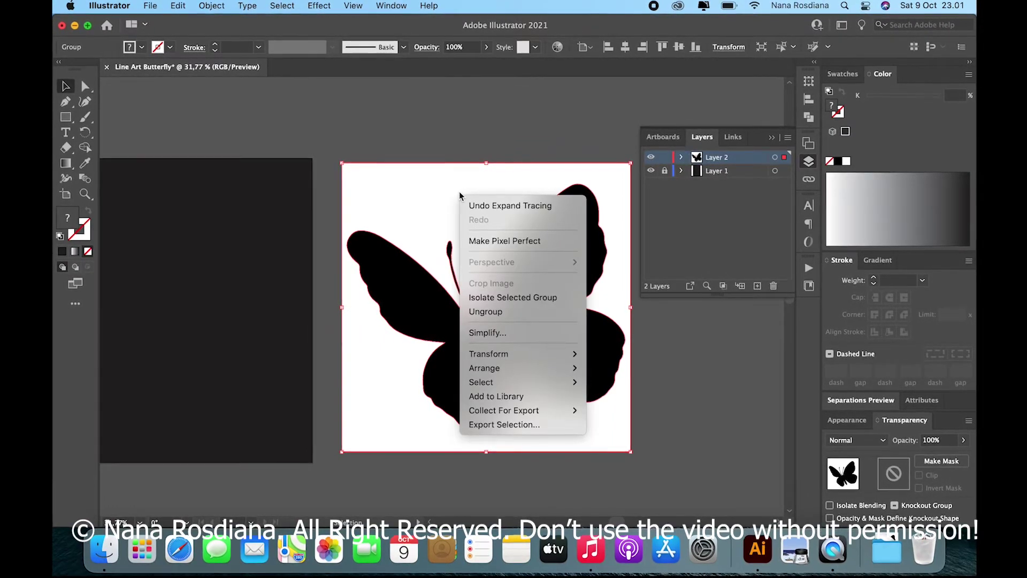
{"action": "left_click", "coordinate": [493, 312]}
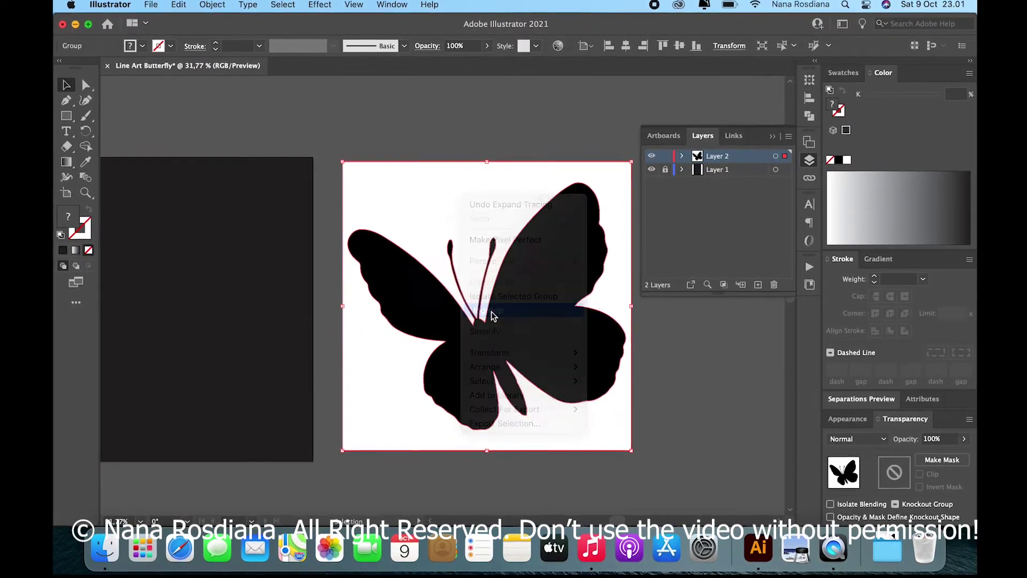
{"action": "left_click", "coordinate": [477, 121]}
{"action": "left_click_drag", "start_coordinate": [418, 188], "coordinate": [565, 179]}
{"action": "key", "text": "Delete"}
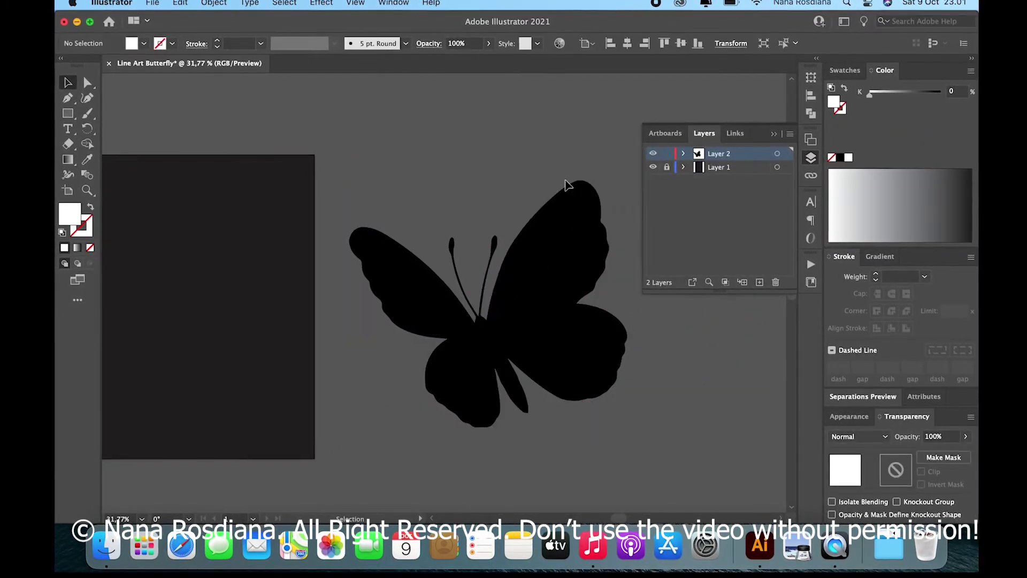
Try reshaping the larger upper wing by moving an anchor point on its upper edge, and undo the distortion
{"action": "scroll", "coordinate": [549, 222], "scroll_direction": "up", "scroll_amount": 2}
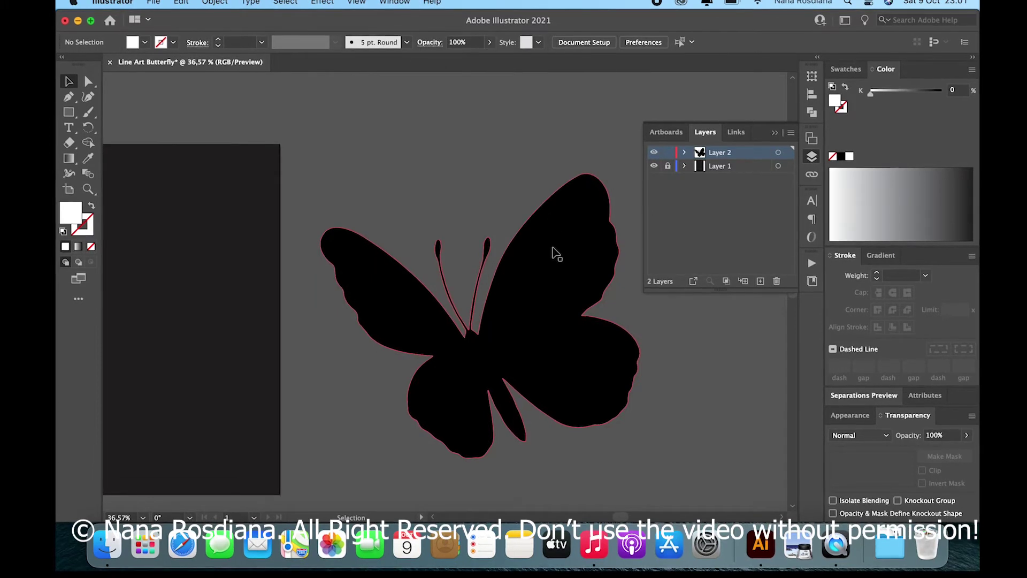
{"action": "left_click", "coordinate": [92, 82]}
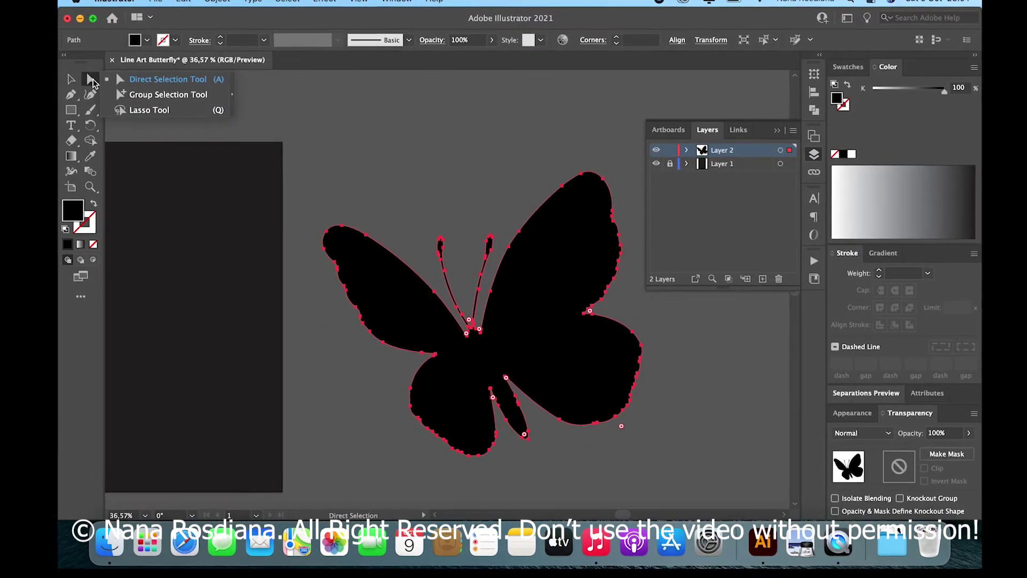
{"action": "left_click", "coordinate": [147, 85]}
{"action": "left_click_drag", "start_coordinate": [522, 234], "coordinate": [539, 246]}
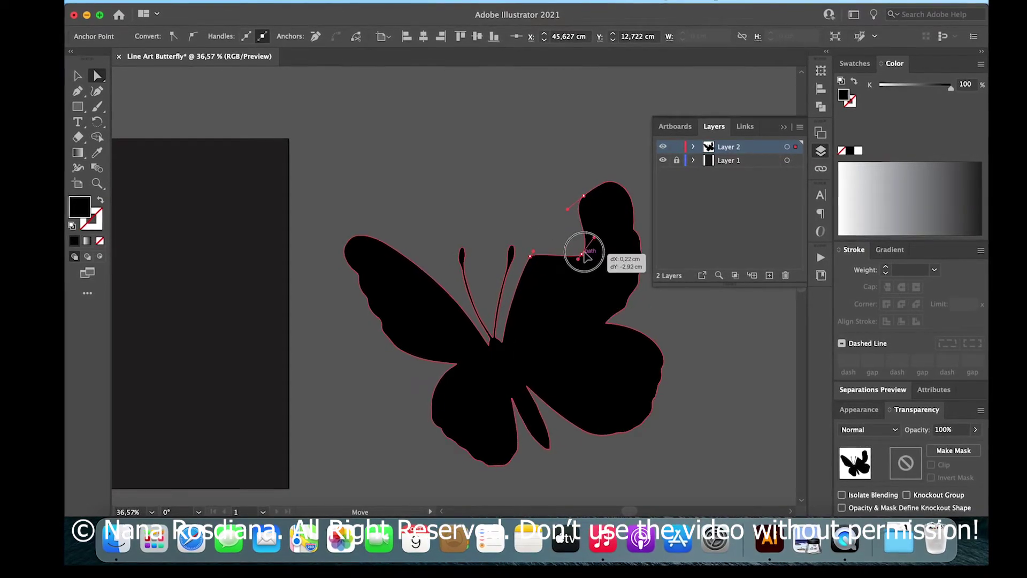
{"action": "left_click_drag", "start_coordinate": [583, 254], "coordinate": [572, 247]}
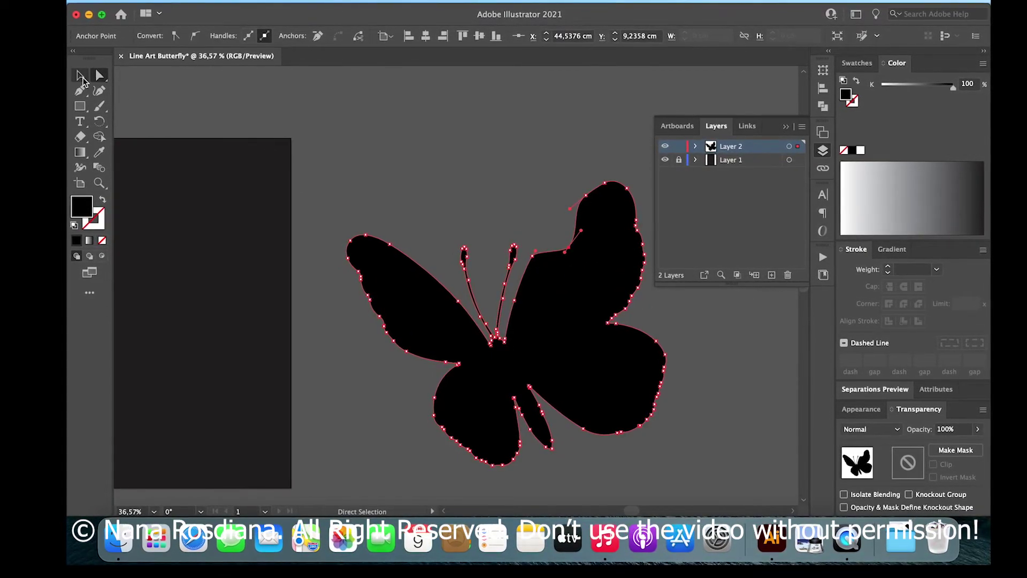
{"action": "key", "text": "a"}
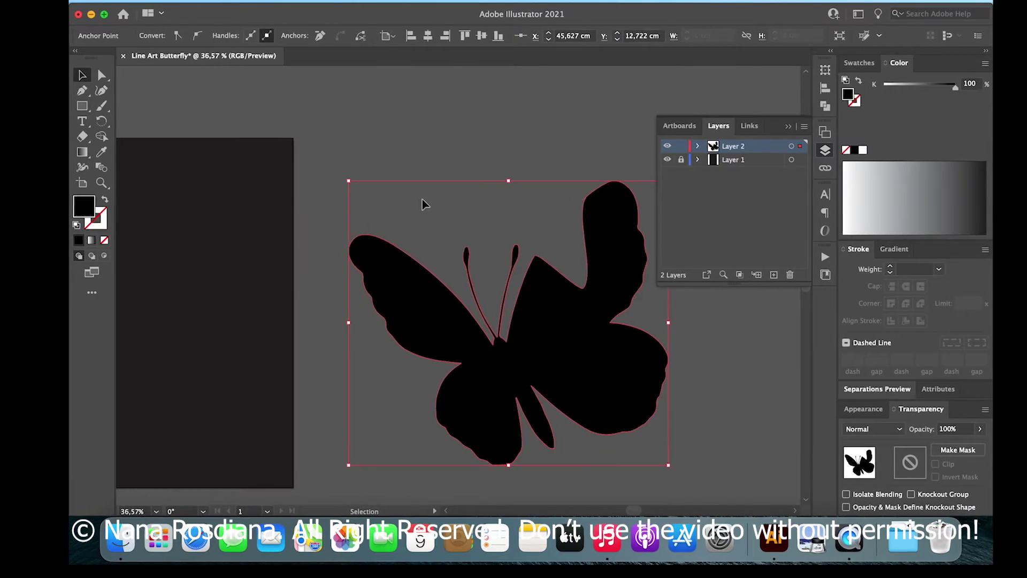
{"action": "key", "text": "v"}
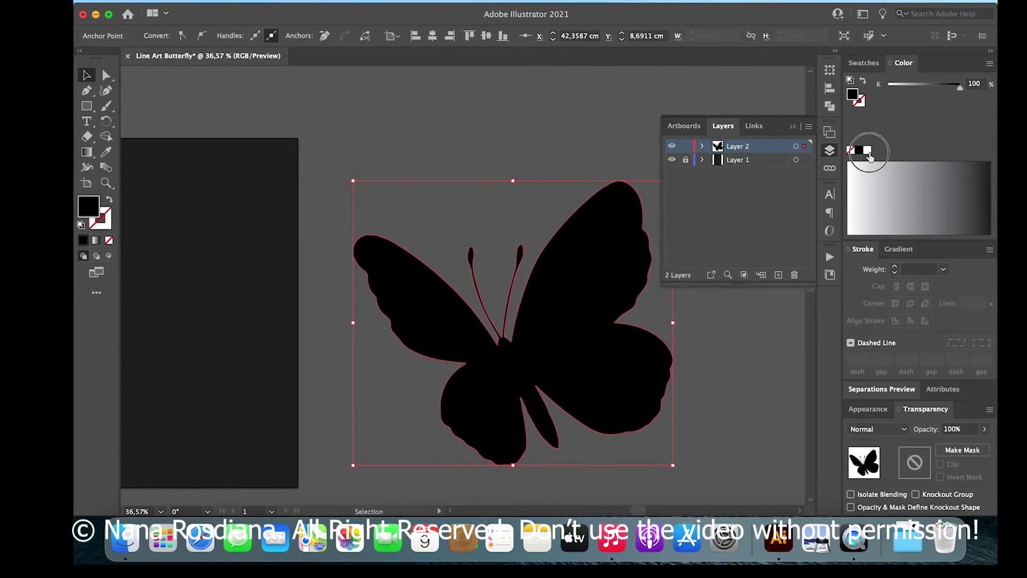
Fill the butterfly with white and move it onto the dark artboard
{"action": "left_click", "coordinate": [866, 150]}
{"action": "scroll", "coordinate": [392, 337], "scroll_direction": "down", "scroll_amount": 2}
{"action": "scroll", "coordinate": [393, 337], "scroll_direction": "down", "scroll_amount": 1}
{"action": "scroll", "coordinate": [393, 337], "scroll_direction": "left", "scroll_amount": 3}
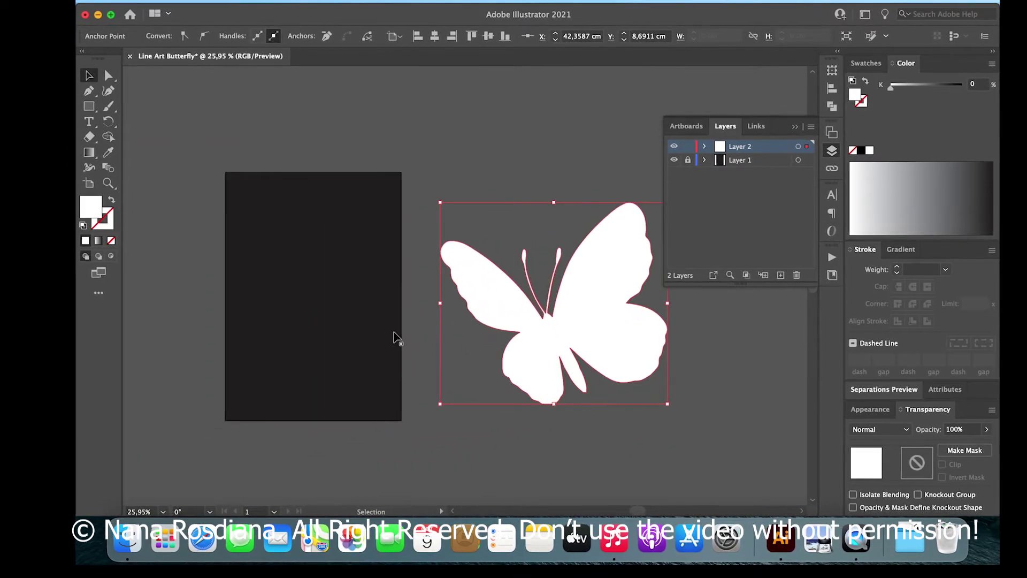
{"action": "scroll", "coordinate": [511, 324], "scroll_direction": "up", "scroll_amount": 2}
{"action": "scroll", "coordinate": [293, 289], "scroll_direction": "left", "scroll_amount": 3}
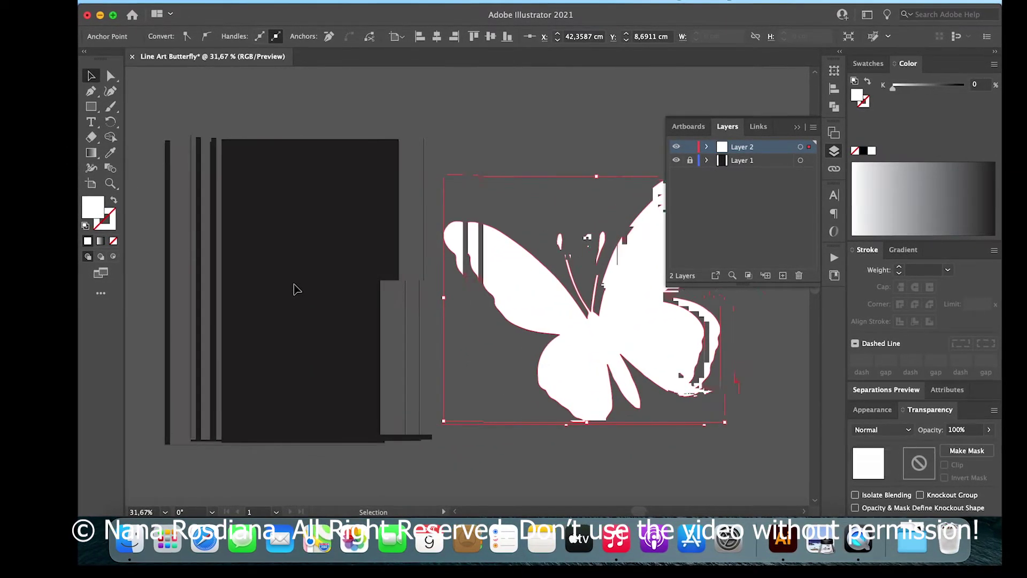
{"action": "left_click_drag", "start_coordinate": [583, 320], "coordinate": [331, 304]}
{"action": "scroll", "coordinate": [331, 303], "scroll_direction": "left", "scroll_amount": 2}
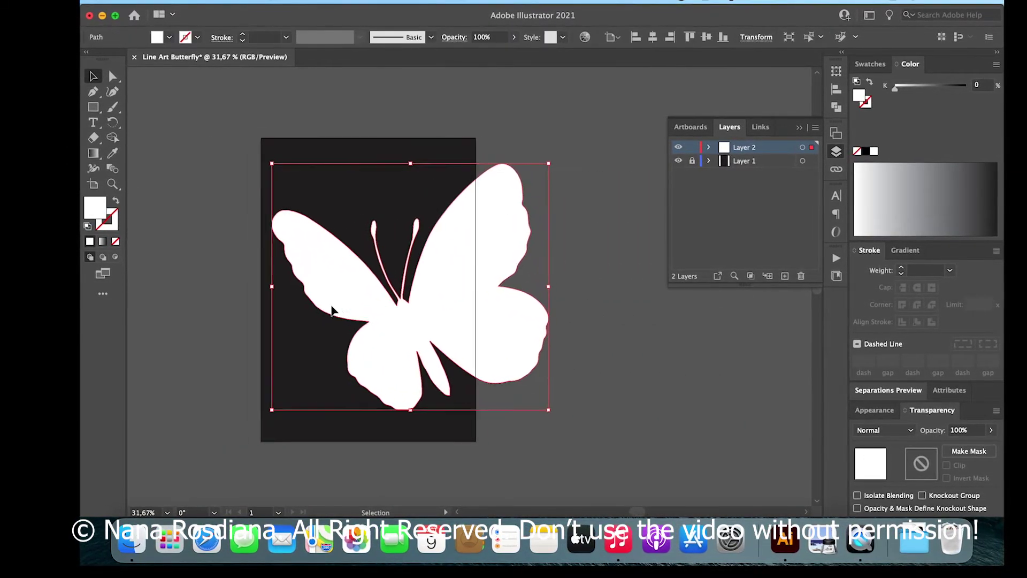
Scale the butterfly down to fit inside the artboard's width and centre it horizontally and vertically on the artboard
{"action": "left_click_drag", "start_coordinate": [554, 164], "coordinate": [477, 198]}
{"action": "scroll", "coordinate": [484, 202], "scroll_direction": "up", "scroll_amount": 2}
{"action": "scroll", "coordinate": [483, 202], "scroll_direction": "left", "scroll_amount": 2}
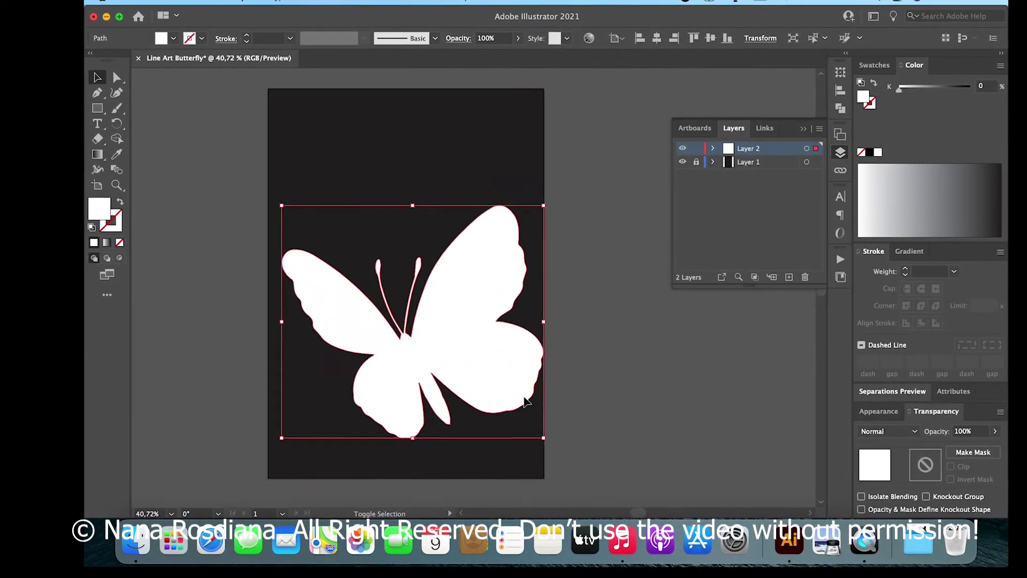
{"action": "left_click_drag", "start_coordinate": [542, 436], "coordinate": [523, 417]}
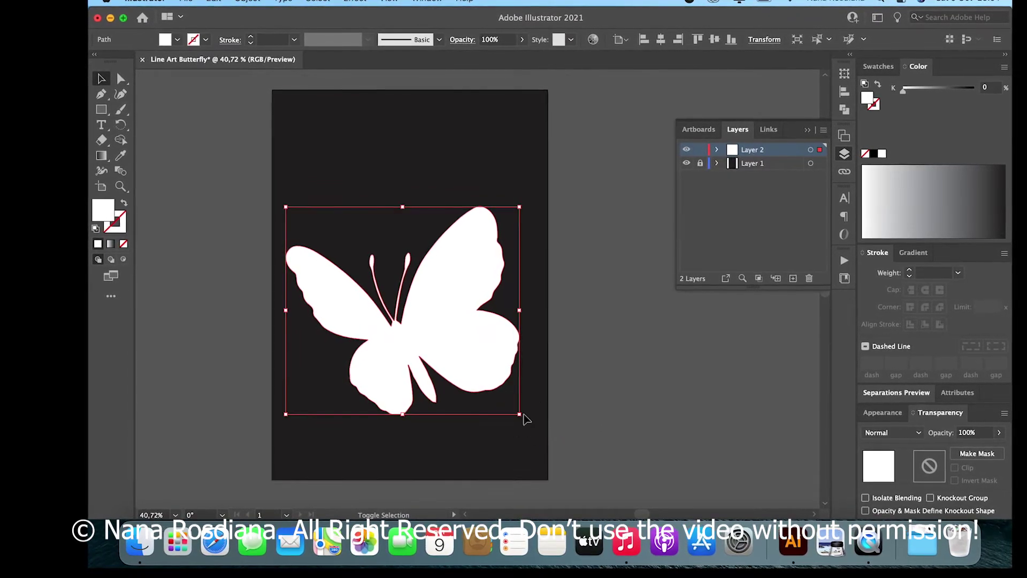
{"action": "scroll", "coordinate": [489, 355], "scroll_direction": "up", "scroll_amount": 2}
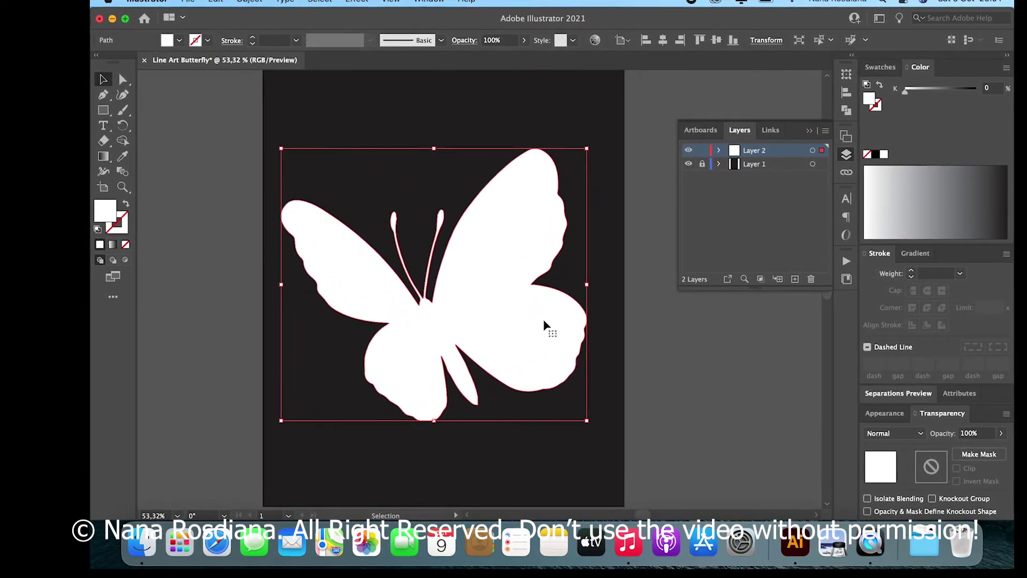
{"action": "scroll", "coordinate": [550, 320], "scroll_direction": "down", "scroll_amount": 2}
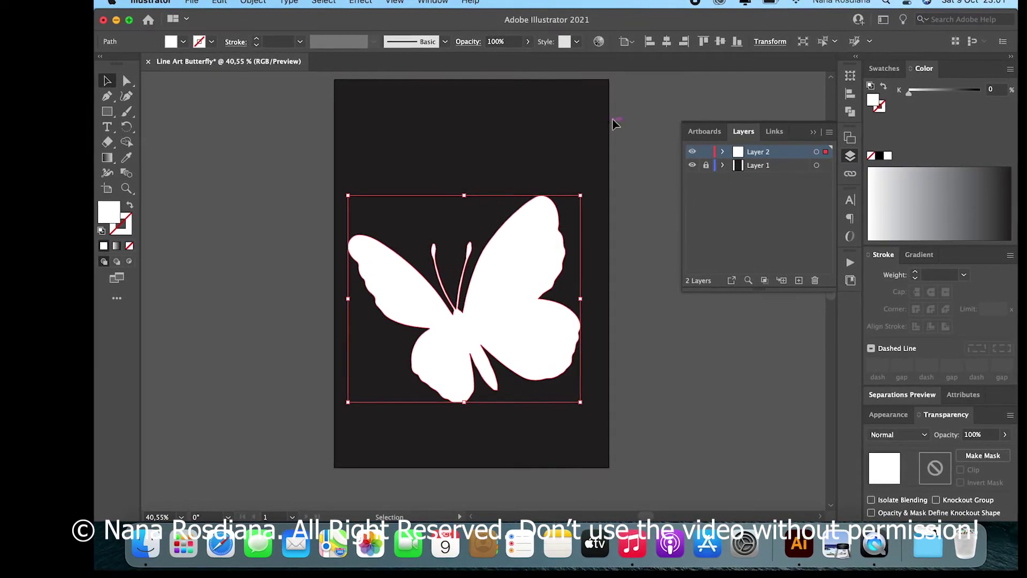
{"action": "left_click", "coordinate": [672, 44]}
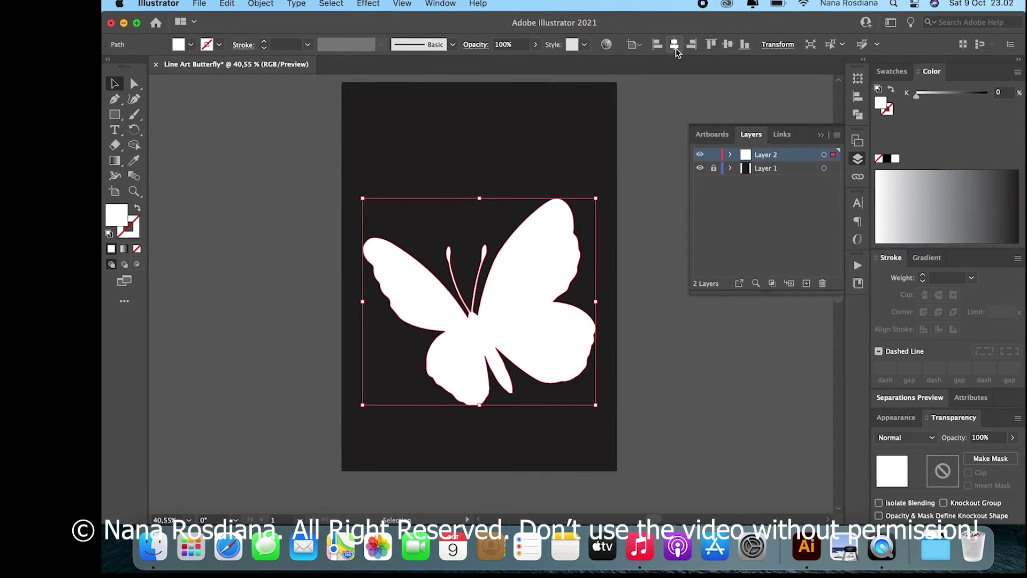
{"action": "left_click", "coordinate": [733, 47]}
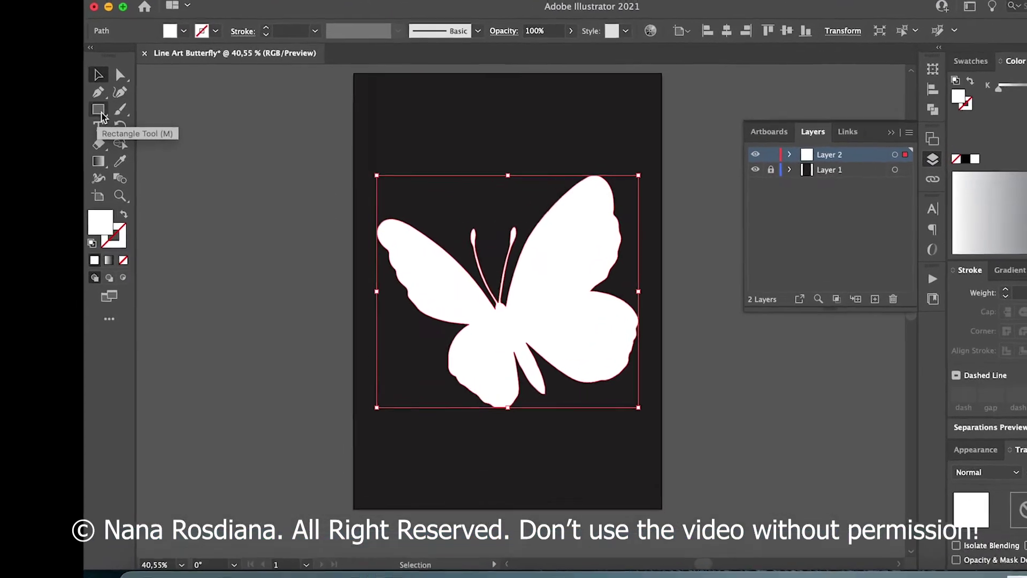
Draw a straight vertical line with the Line Segment tool along the outer edge of the butterfly's left wing, extending above and below the silhouette
{"action": "left_click", "coordinate": [127, 121]}
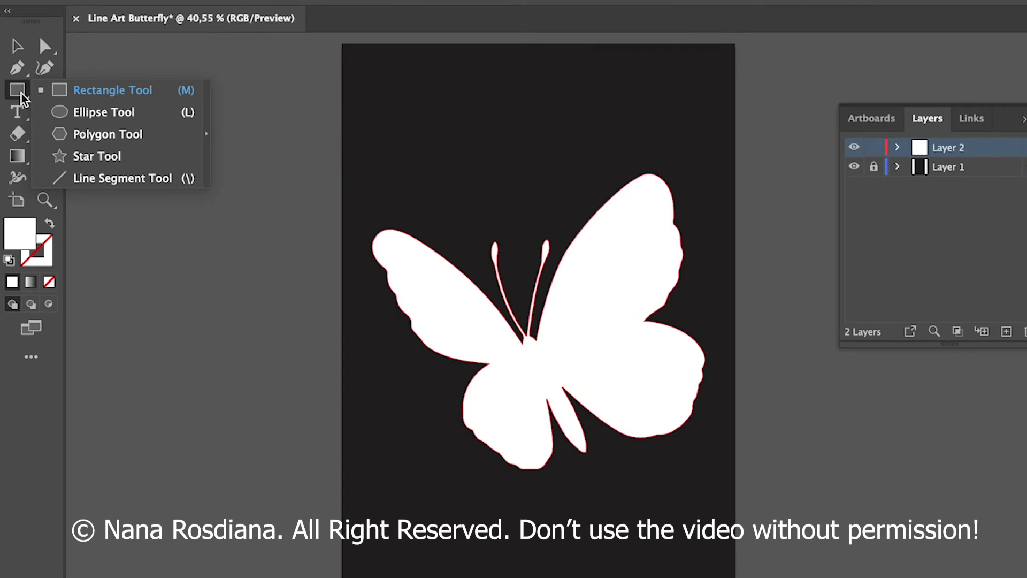
{"action": "left_click", "coordinate": [32, 95]}
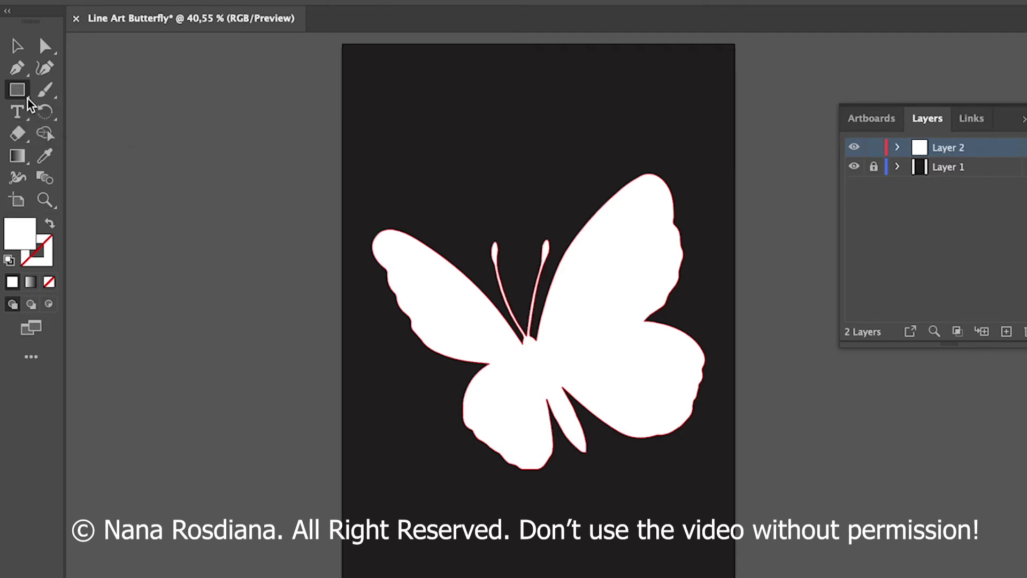
{"action": "left_click", "coordinate": [30, 102]}
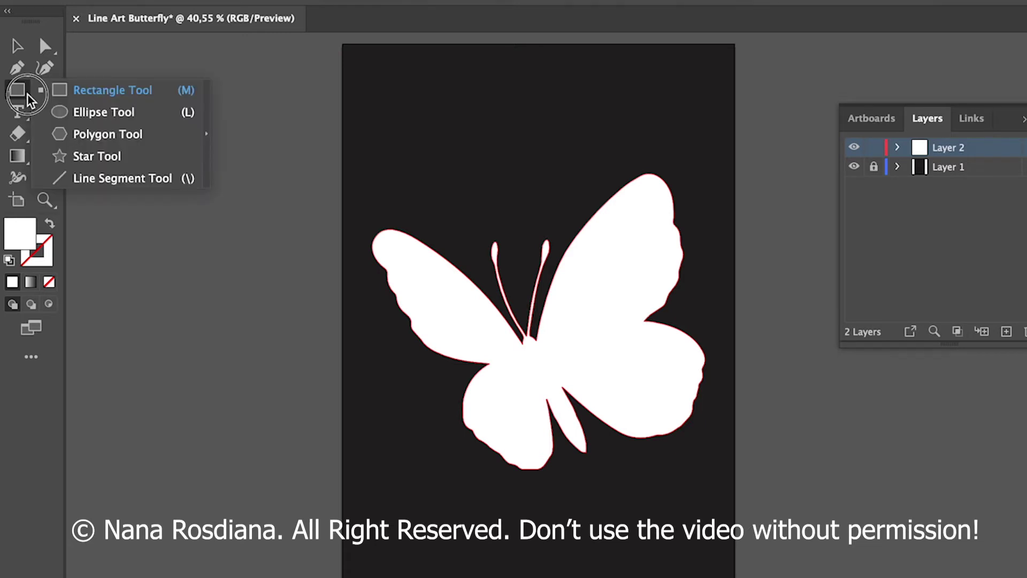
{"action": "mouse_move", "coordinate": [29, 101]}
{"action": "left_mouse_down"}
{"action": "mouse_move", "coordinate": [42, 92]}
{"action": "mouse_move", "coordinate": [90, 136]}
{"action": "mouse_move", "coordinate": [94, 183]}
{"action": "left_mouse_up"}
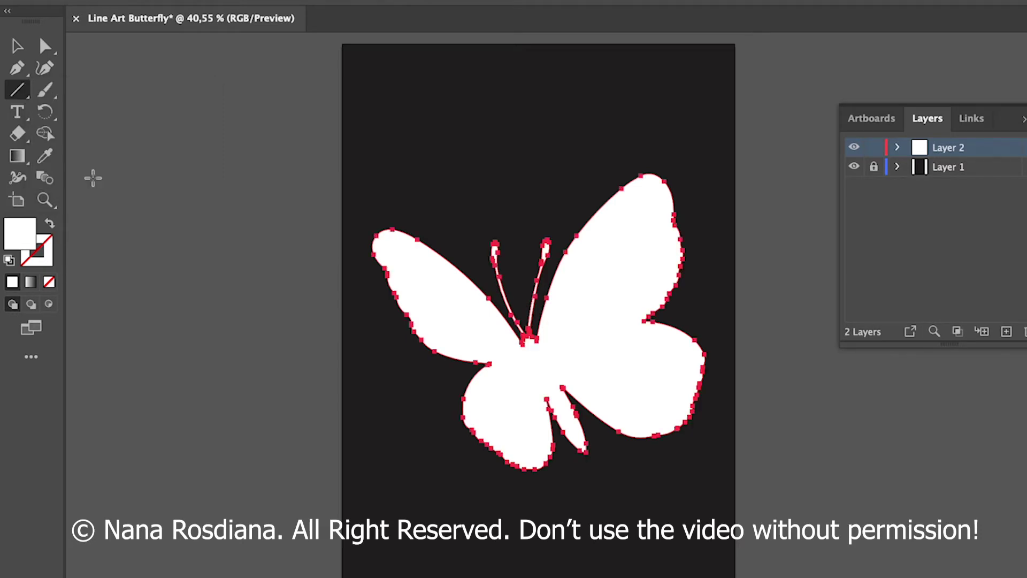
{"action": "left_click_drag", "start_coordinate": [371, 467], "coordinate": [372, 142]}
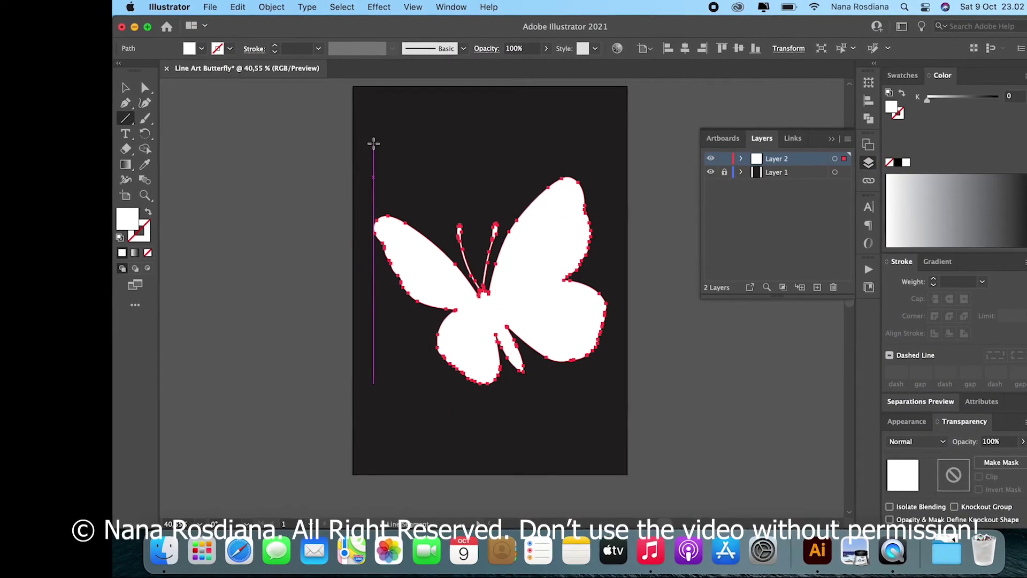
{"action": "left_click_drag", "start_coordinate": [371, 142], "coordinate": [363, 407]}
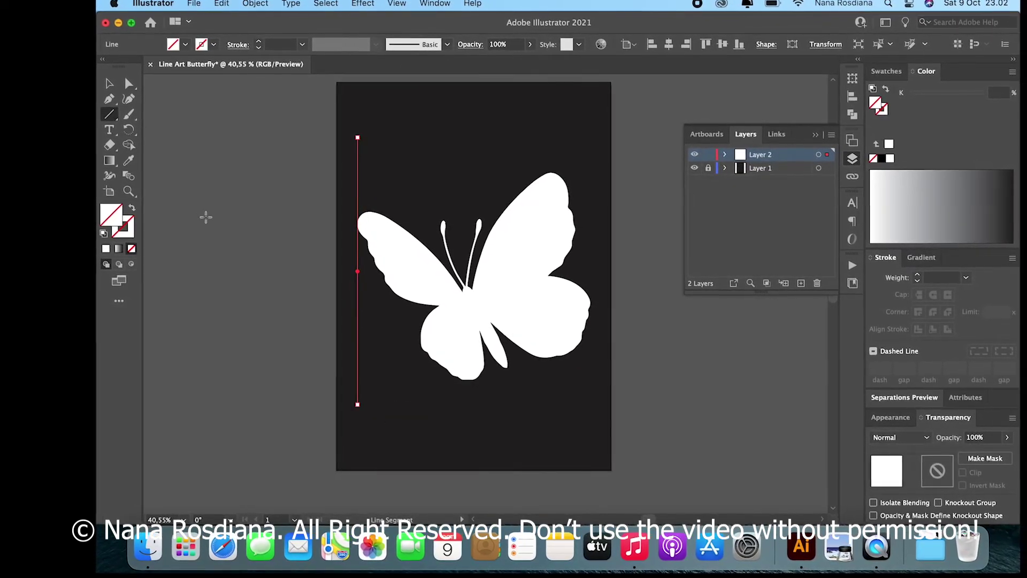
Give the vertical line a CMYK Yellow stroke with a weight of 6 pt
{"action": "left_click", "coordinate": [108, 86]}
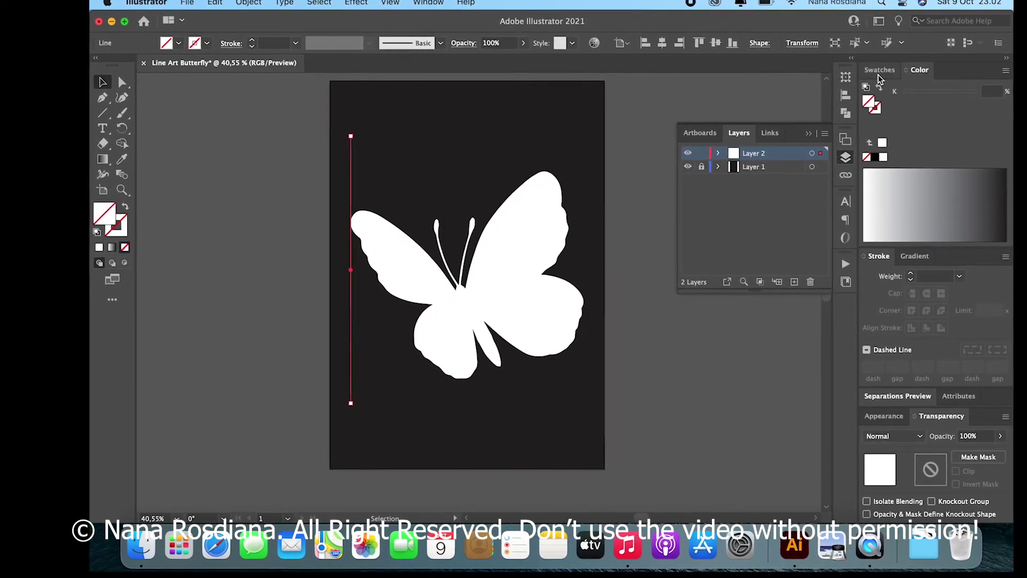
{"action": "left_click", "coordinate": [880, 71]}
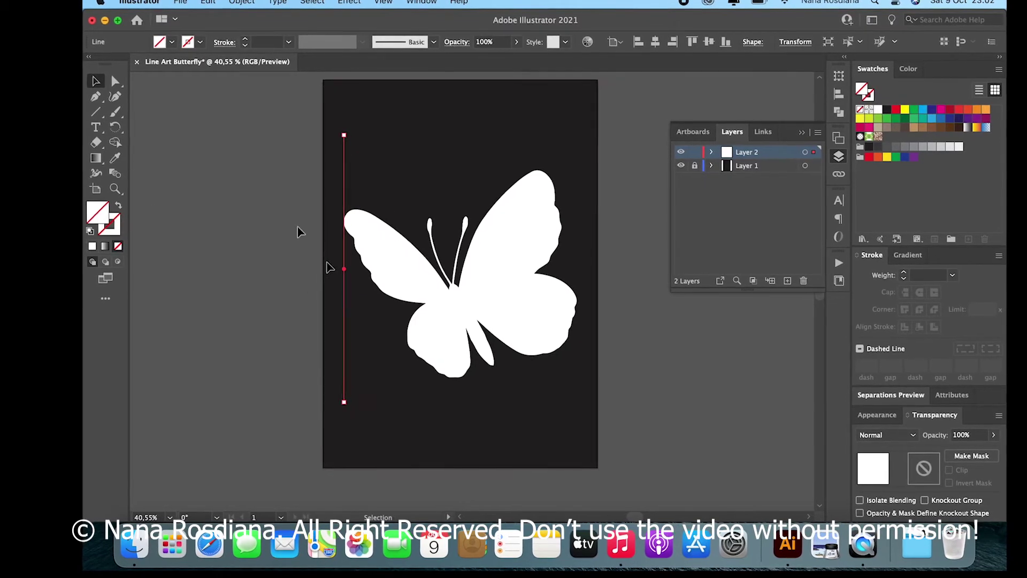
{"action": "left_click", "coordinate": [109, 229]}
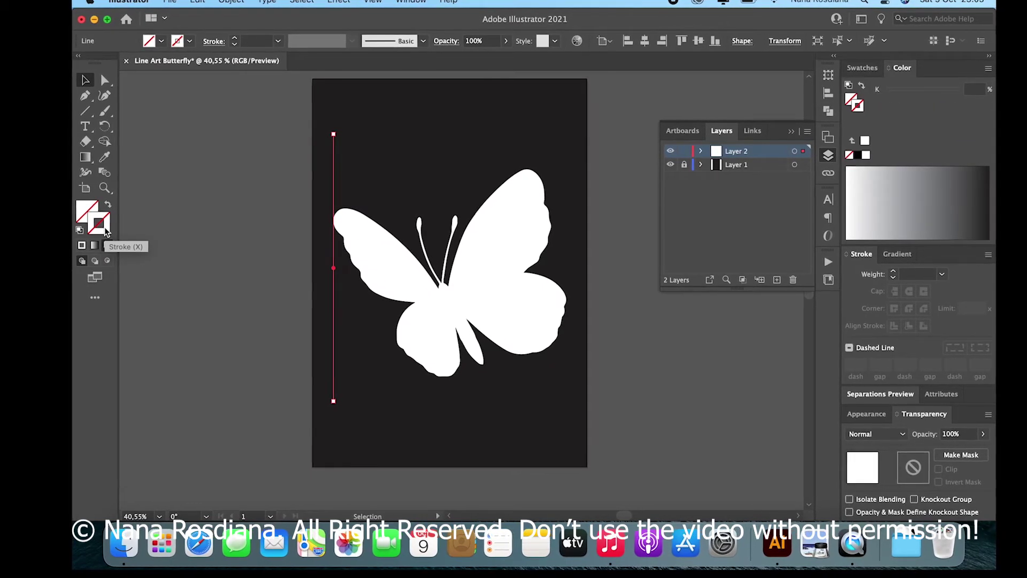
{"action": "left_click", "coordinate": [852, 72]}
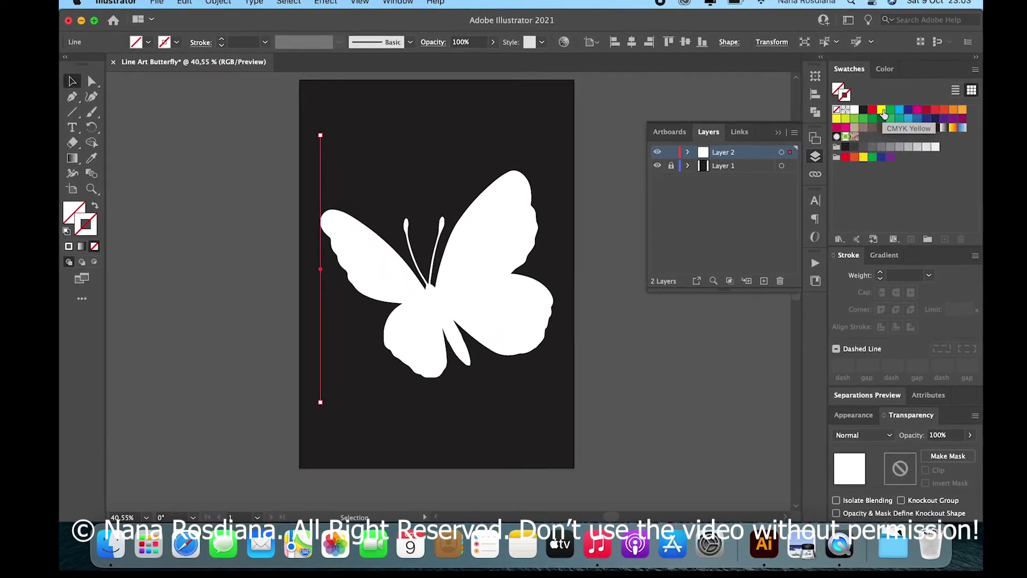
{"action": "left_click", "coordinate": [882, 111]}
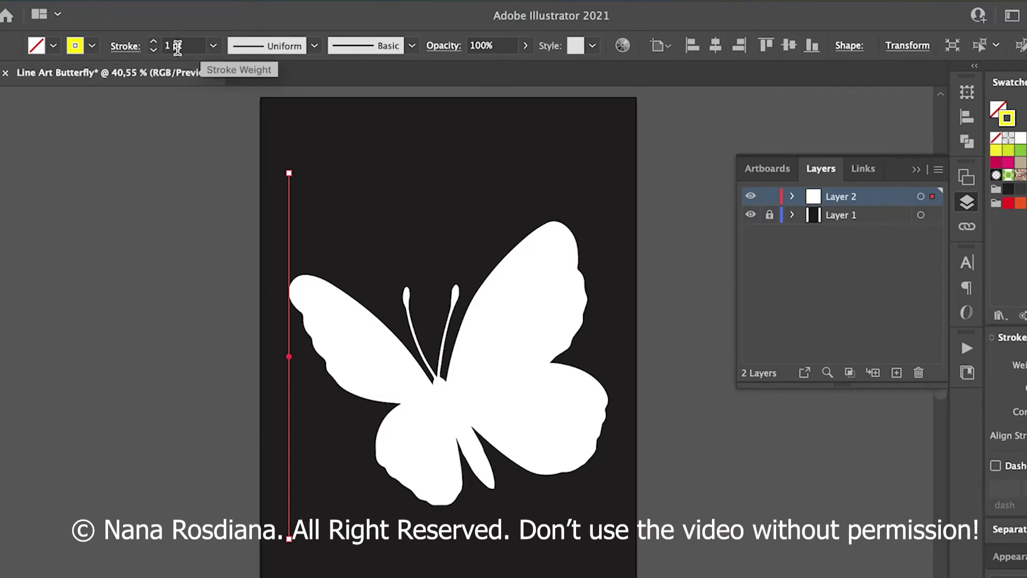
{"action": "left_click", "coordinate": [214, 47]}
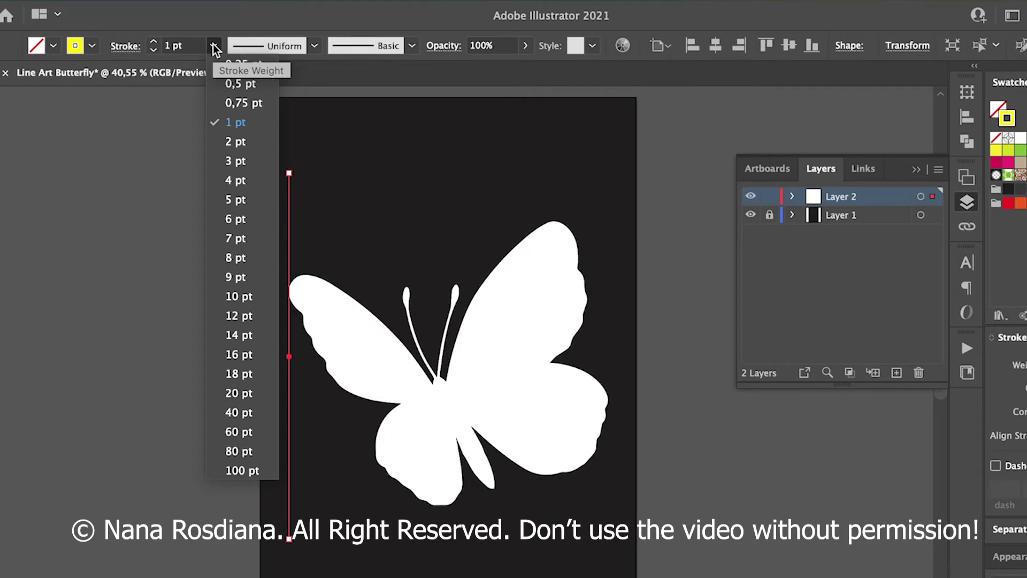
{"action": "left_click", "coordinate": [230, 219]}
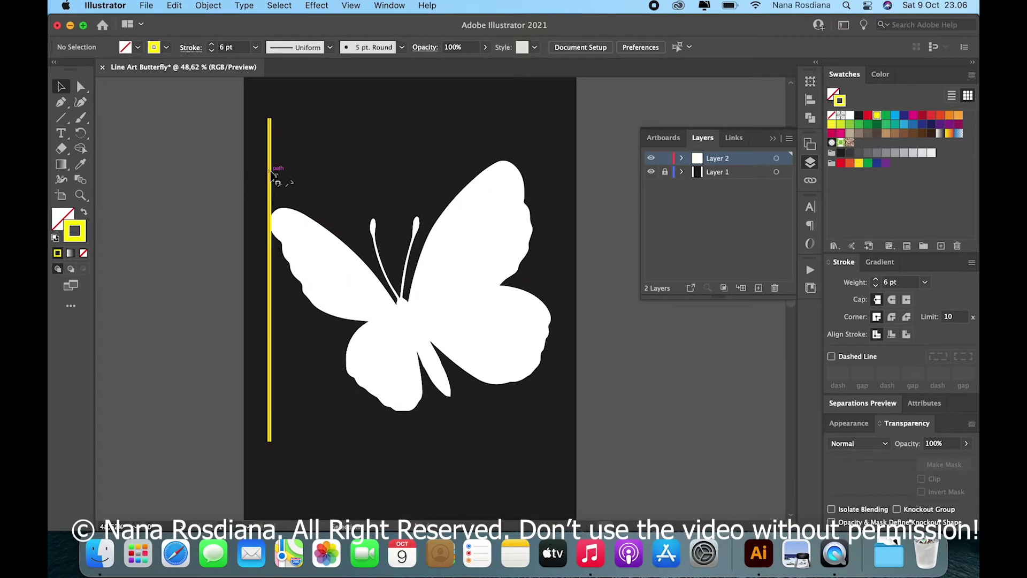
Duplicate the yellow line horizontally to the outer edge of the butterfly's right wing
{"action": "left_click", "coordinate": [271, 175]}
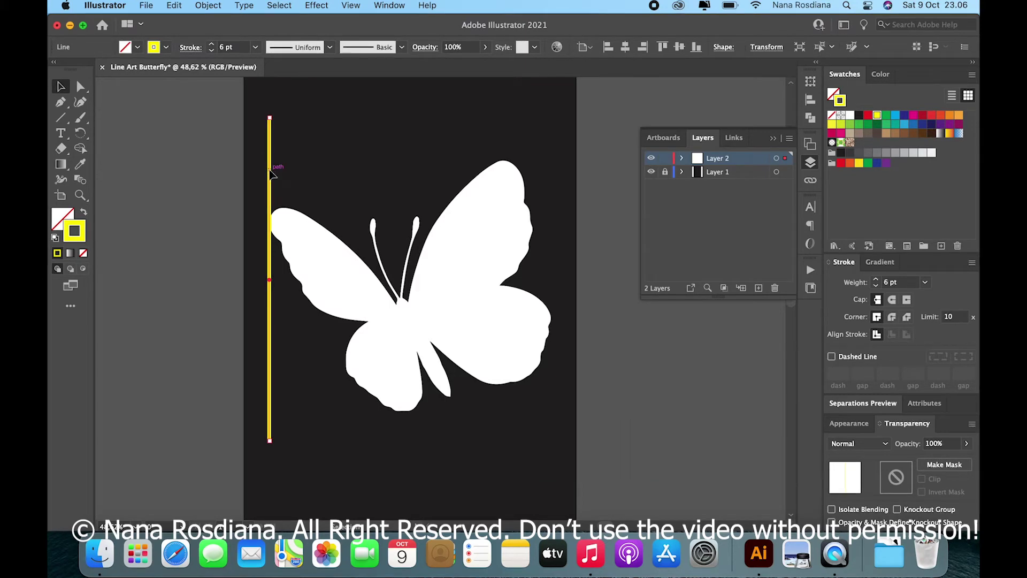
{"action": "left_click_drag", "start_coordinate": [270, 172], "coordinate": [288, 174]}
{"action": "left_click_drag", "start_coordinate": [399, 179], "coordinate": [550, 175]}
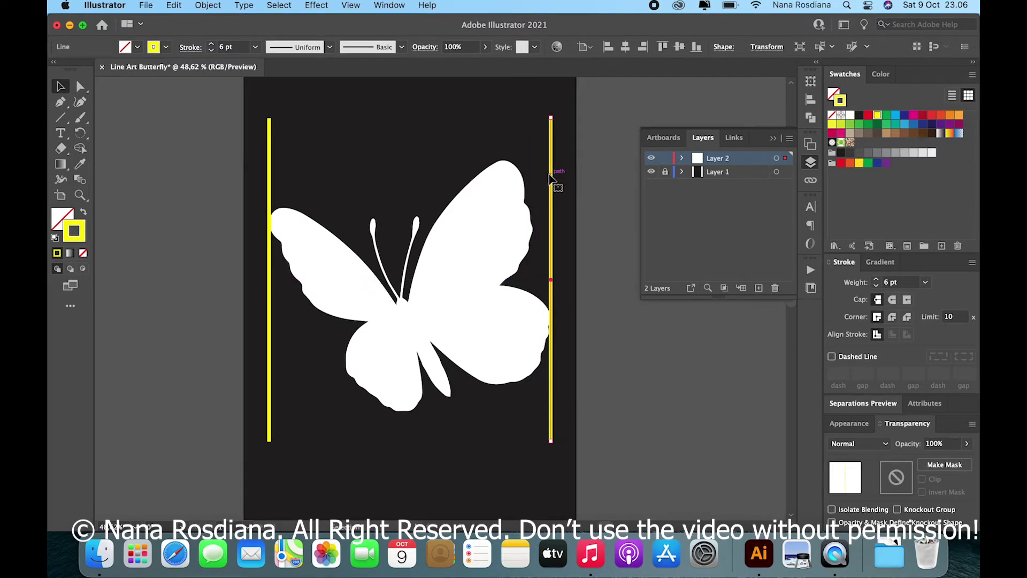
{"action": "left_click", "coordinate": [333, 155]}
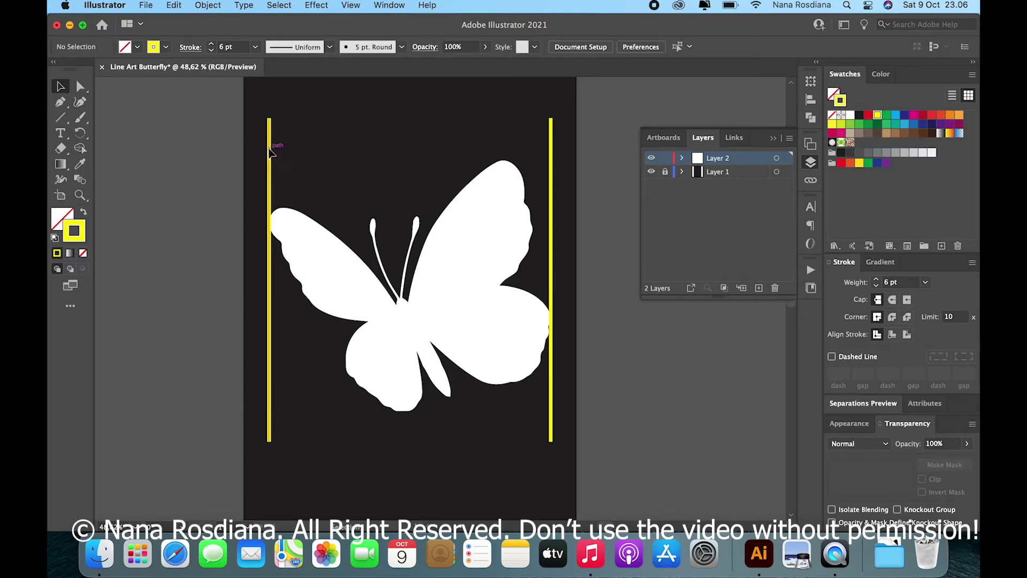
Blend the two yellow lines using Specified Steps spacing so evenly spaced vertical lines cover the whole butterfly
{"action": "left_click", "coordinate": [270, 153]}
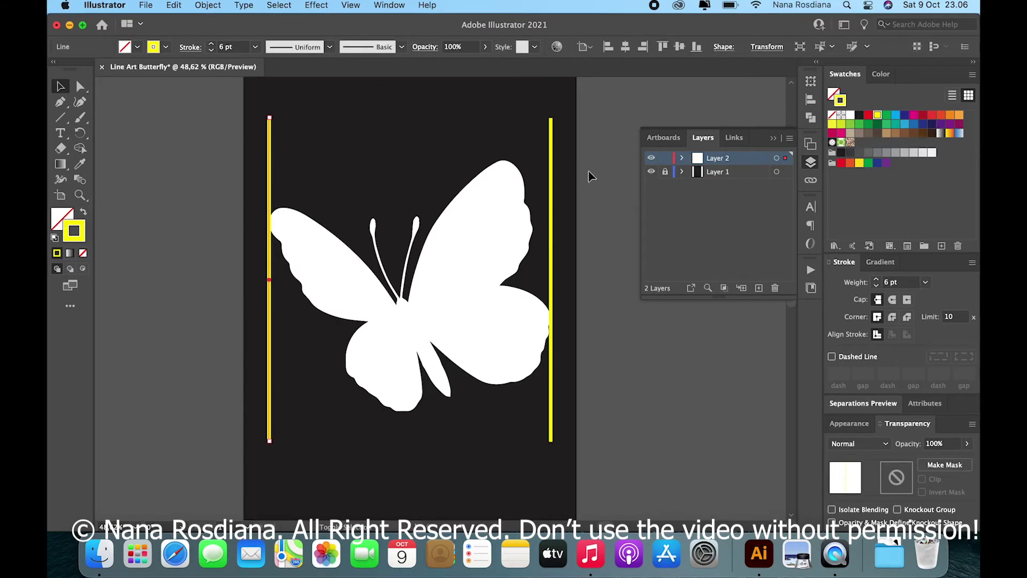
{"action": "left_click", "coordinate": [552, 159], "text": "shift"}
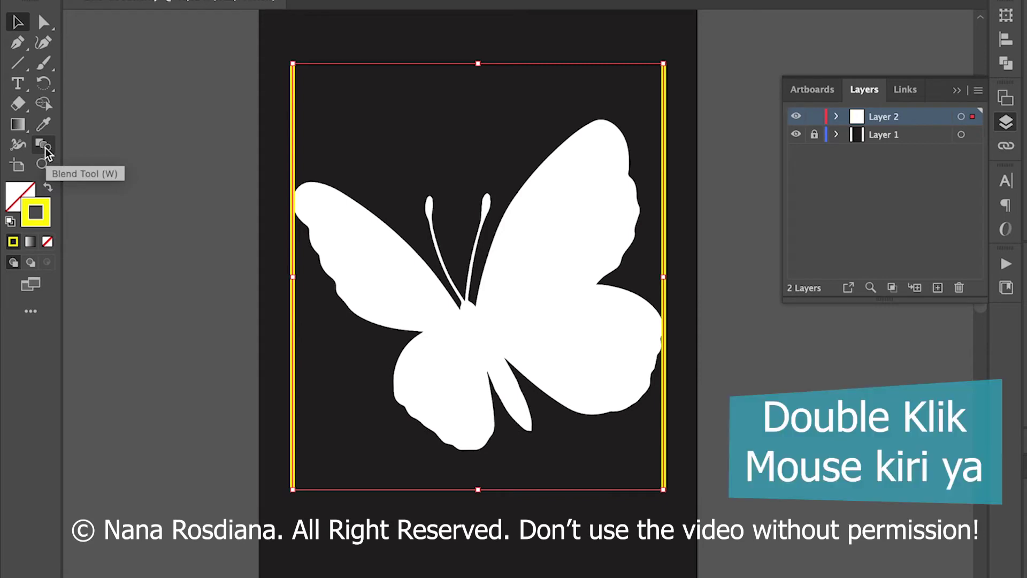
{"action": "double_click", "coordinate": [46, 152]}
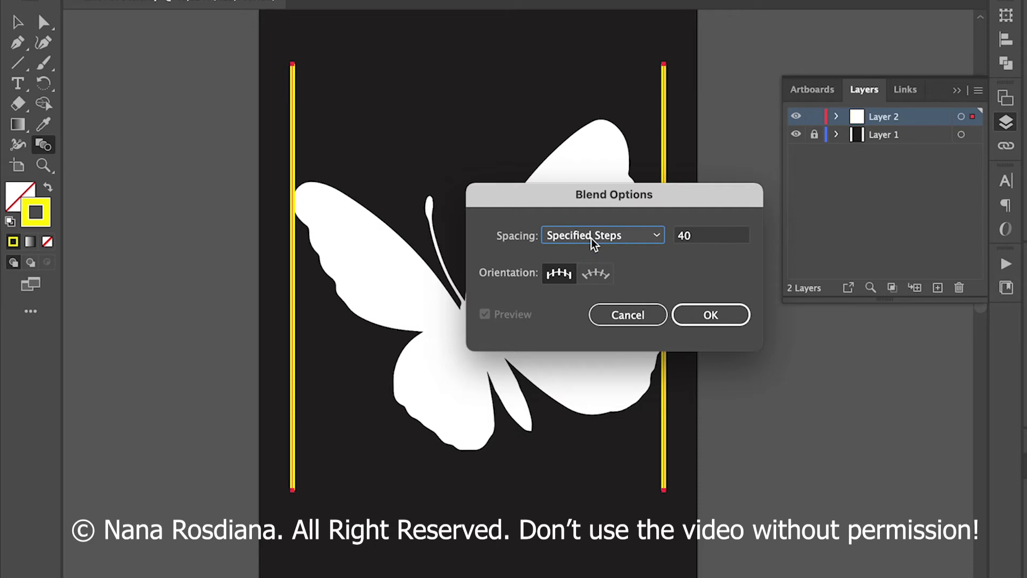
{"action": "left_click", "coordinate": [657, 237]}
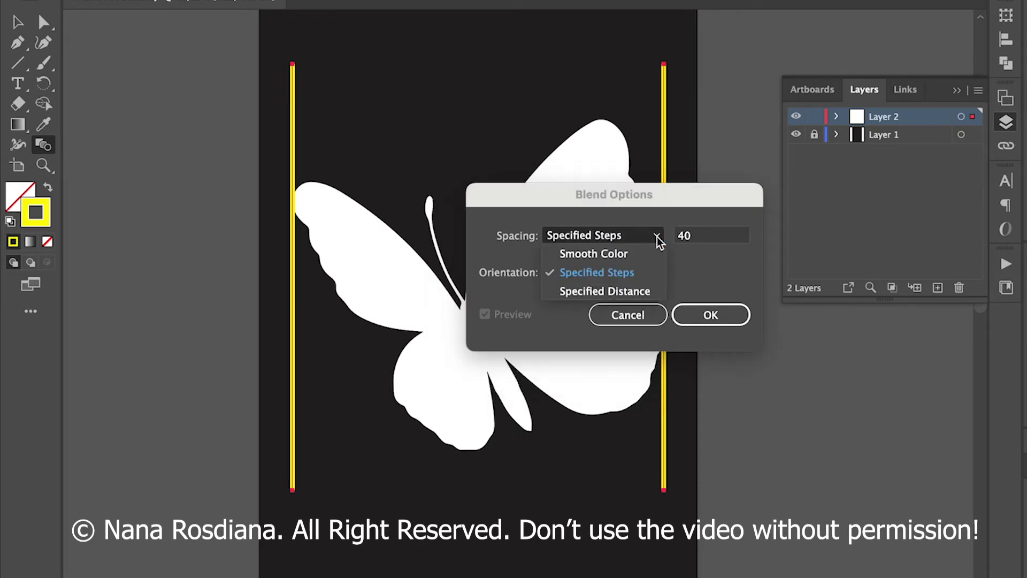
{"action": "left_click", "coordinate": [596, 274]}
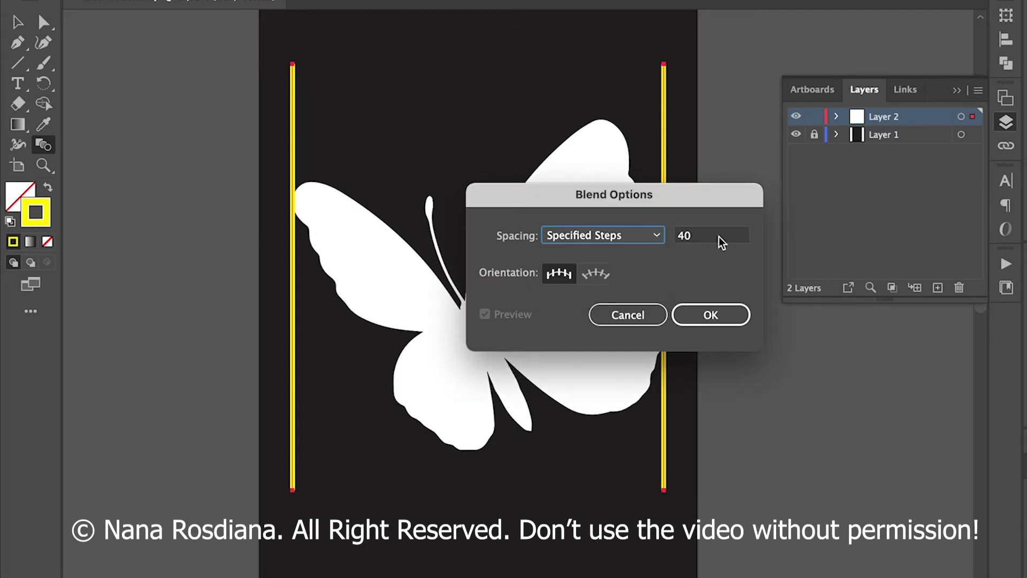
{"action": "left_click", "coordinate": [712, 238]}
{"action": "left_click_drag", "start_coordinate": [713, 237], "coordinate": [675, 241]}
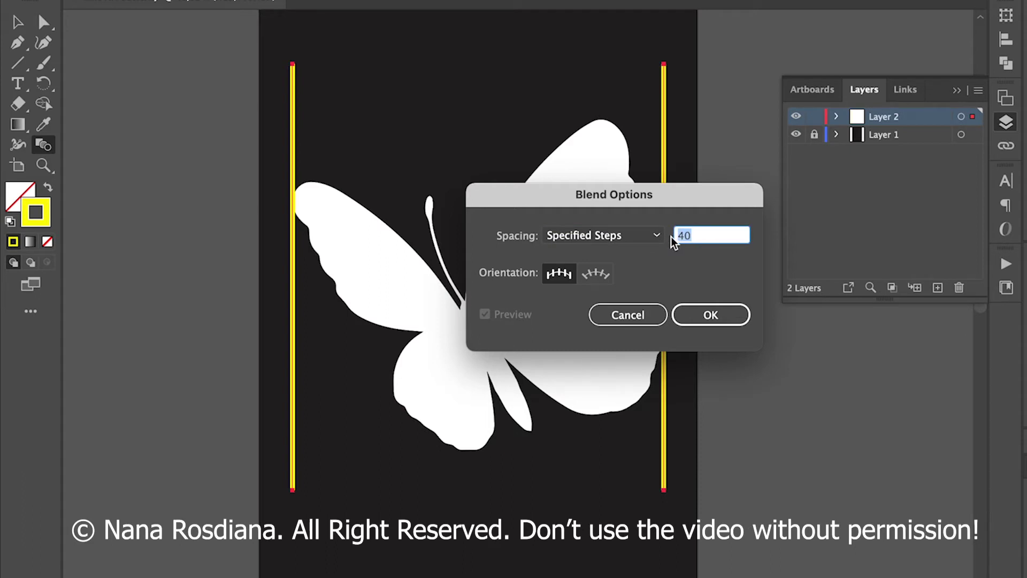
{"action": "type", "text": "3"}
{"action": "left_click", "coordinate": [711, 318]}
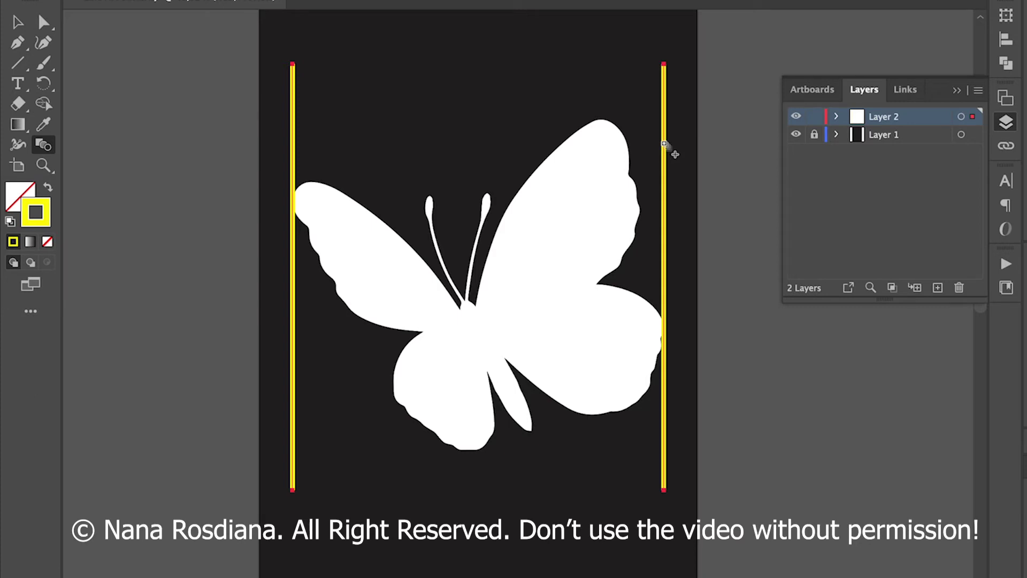
{"action": "left_click", "coordinate": [663, 145]}
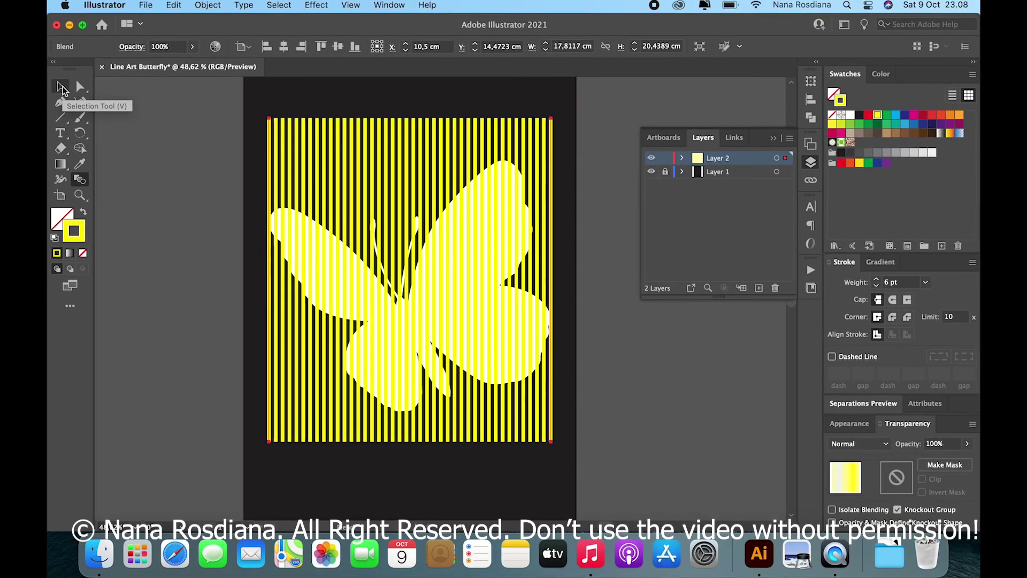
Expand the blended yellow lines into a group of separate line paths
{"action": "left_click", "coordinate": [37, 51]}
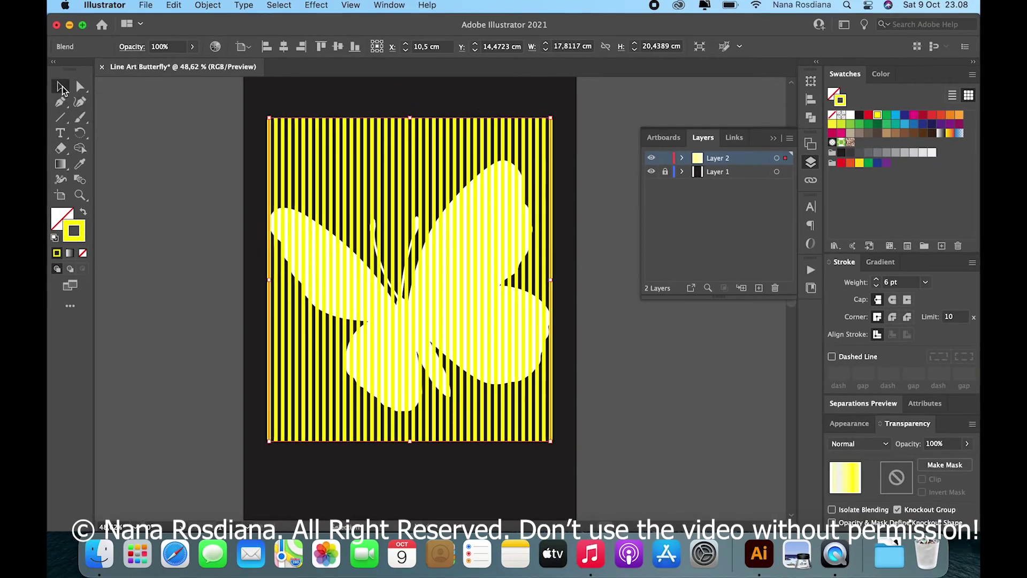
{"action": "left_click", "coordinate": [208, 6]}
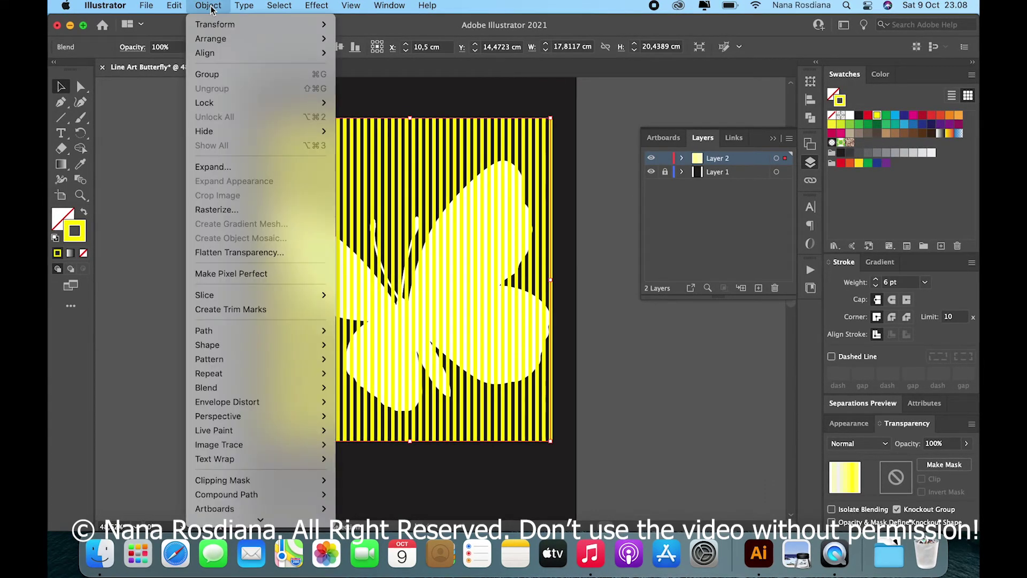
{"action": "left_click", "coordinate": [221, 170]}
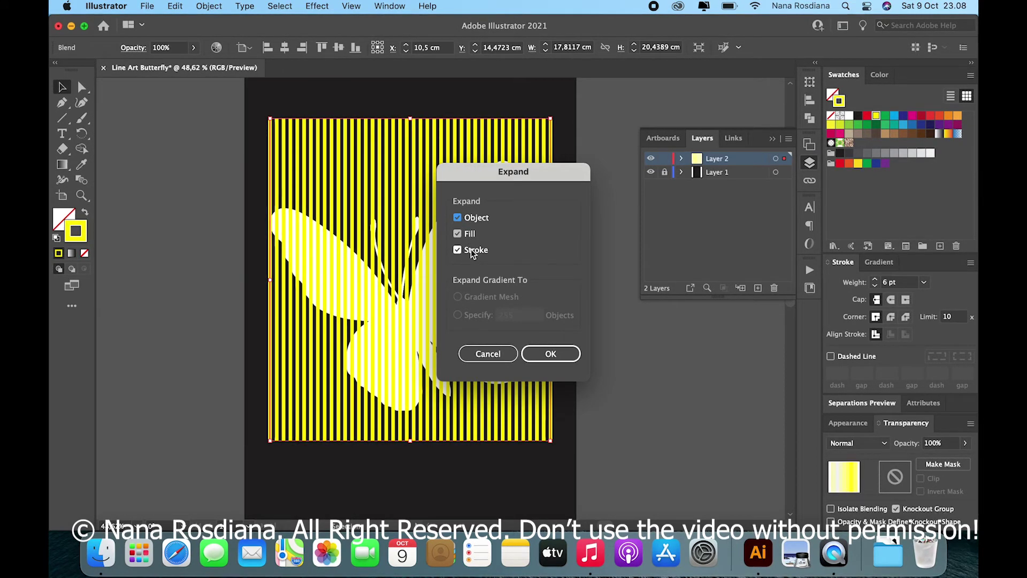
{"action": "left_click", "coordinate": [558, 355]}
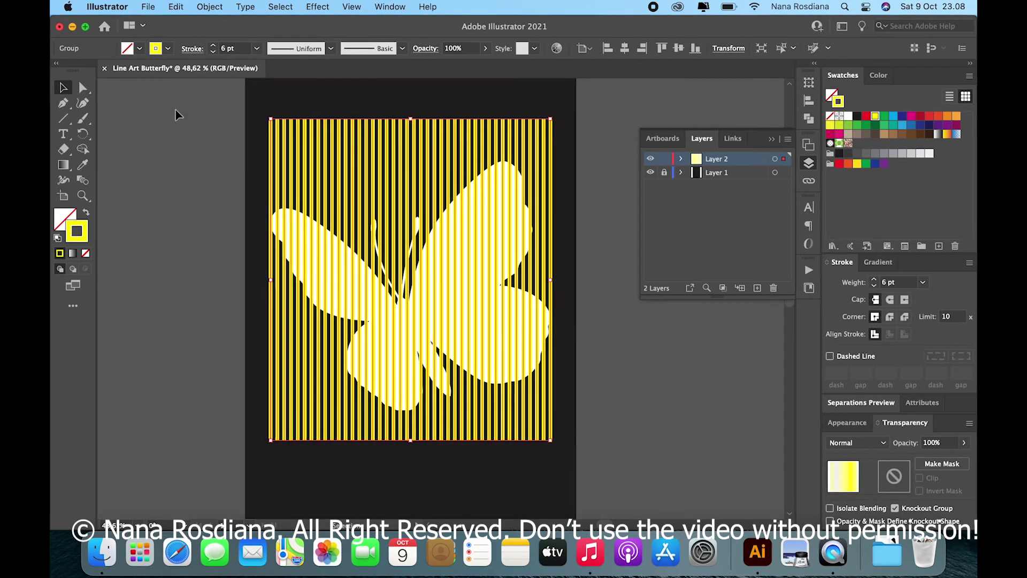
Try moving the expanded line group sideways away from the butterfly's left wing, undo the move and deselect the group
{"action": "left_click_drag", "start_coordinate": [288, 165], "coordinate": [415, 165]}
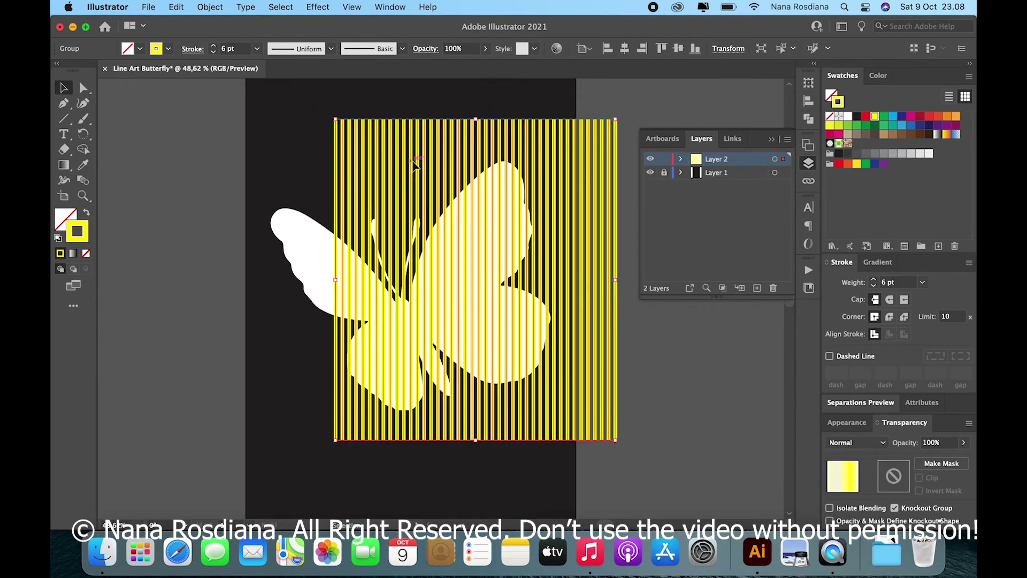
{"action": "key", "text": "super+z"}
{"action": "left_click", "coordinate": [204, 149]}
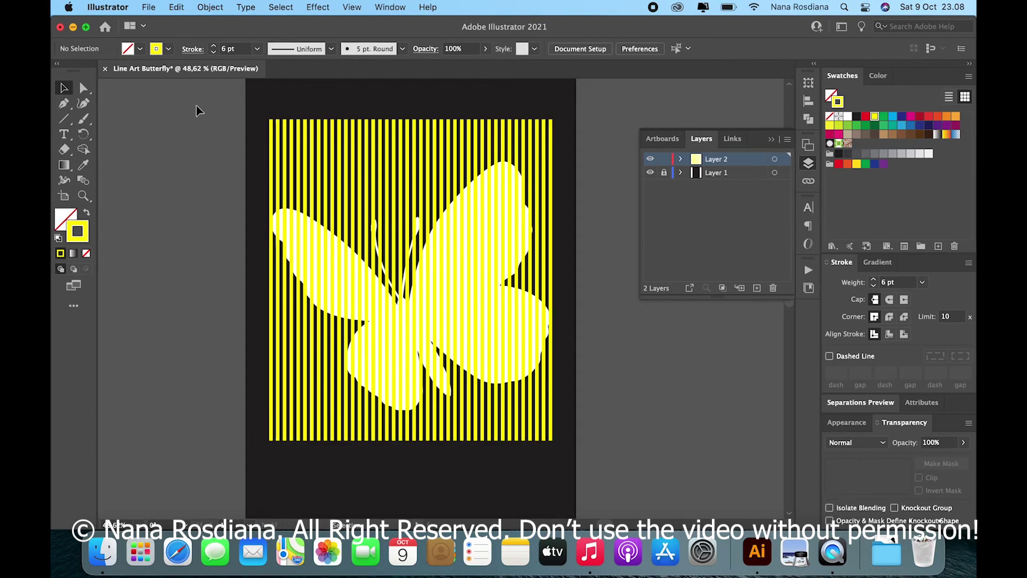
Select the yellow lines together with the butterfly silhouette and use the Shape Builder tool to remove the line segments above the left wing
{"action": "left_click_drag", "start_coordinate": [197, 105], "coordinate": [600, 447]}
{"action": "scroll", "coordinate": [396, 293], "scroll_direction": "up", "scroll_amount": 1}
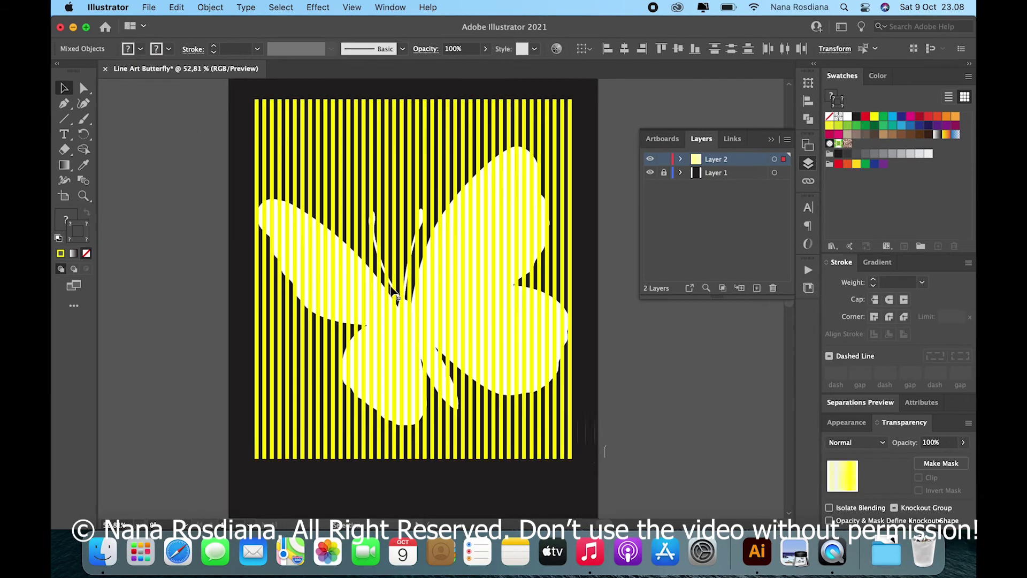
{"action": "scroll", "coordinate": [339, 264], "scroll_direction": "down", "scroll_amount": 1}
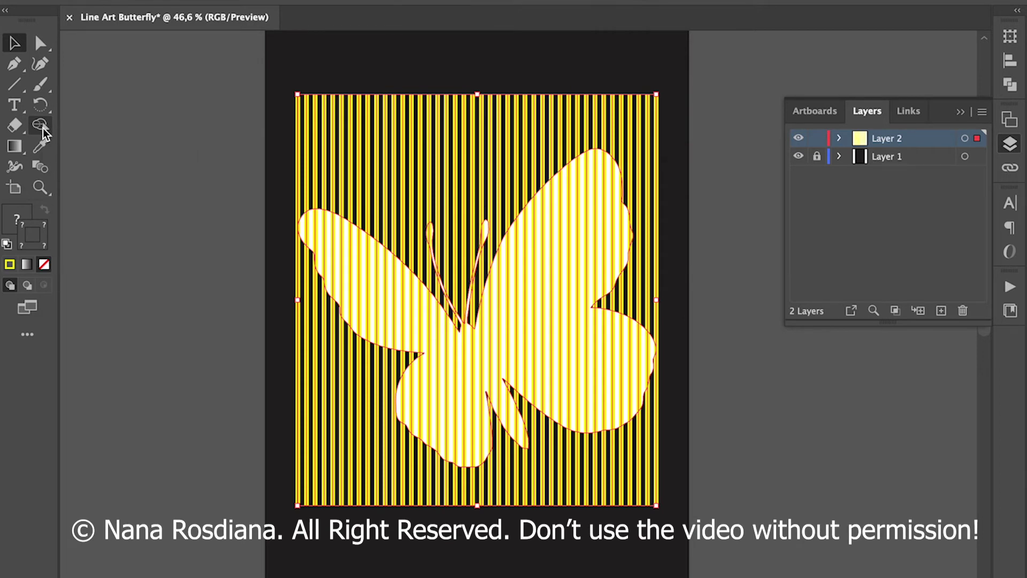
{"action": "left_click", "coordinate": [41, 127]}
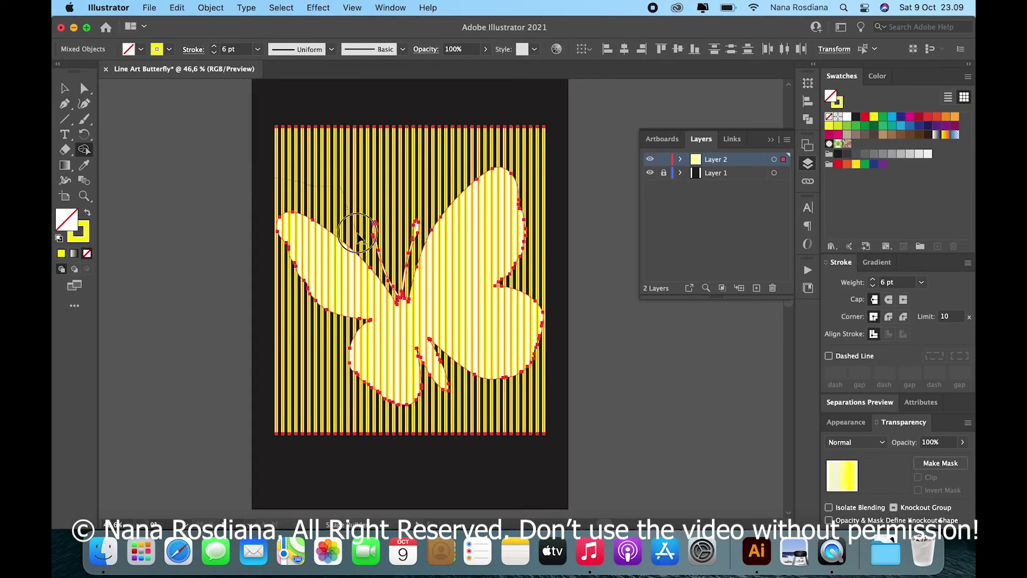
{"action": "scroll", "coordinate": [359, 239], "scroll_direction": "up", "scroll_amount": 3}
{"action": "scroll", "coordinate": [358, 239], "scroll_direction": "up", "scroll_amount": 2}
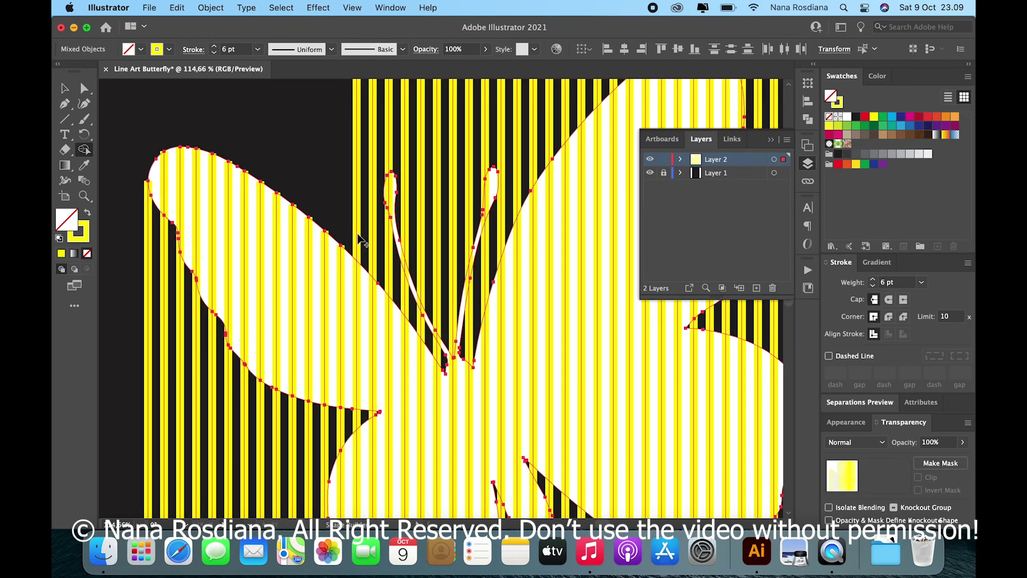
{"action": "left_click_drag", "start_coordinate": [363, 231], "coordinate": [390, 260]}
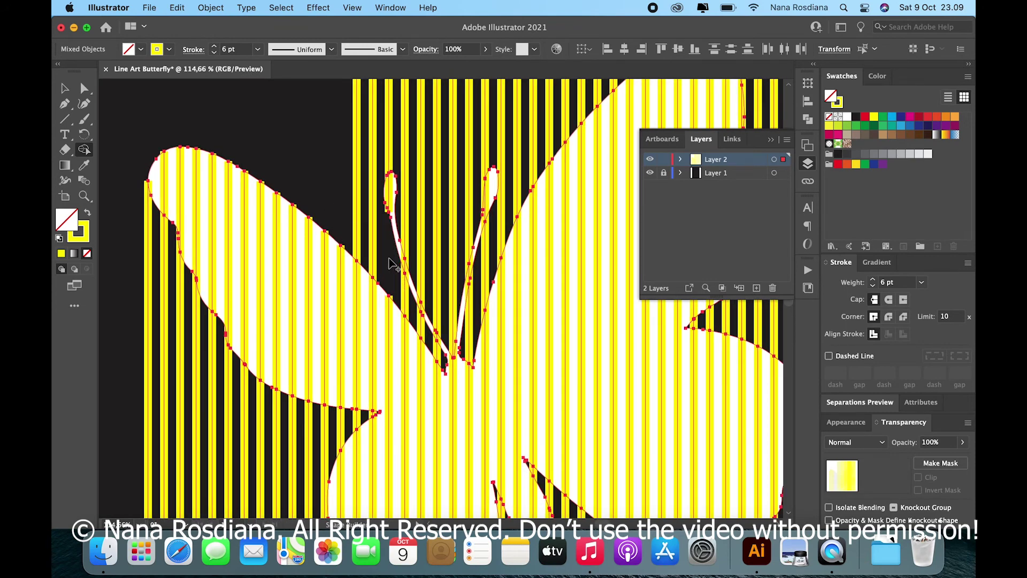
Remove the line segments around the left antenna and between the two antennae with the Shape Builder tool
{"action": "scroll", "coordinate": [390, 259], "scroll_direction": "down", "scroll_amount": 2}
{"action": "mouse_move", "coordinate": [334, 170]}
{"action": "left_mouse_down"}
{"action": "mouse_move", "coordinate": [365, 208]}
{"action": "mouse_move", "coordinate": [378, 204]}
{"action": "mouse_move", "coordinate": [415, 260]}
{"action": "left_mouse_up"}
{"action": "scroll", "coordinate": [366, 200], "scroll_direction": "down", "scroll_amount": 2}
{"action": "scroll", "coordinate": [416, 262], "scroll_direction": "down", "scroll_amount": 2}
{"action": "scroll", "coordinate": [413, 257], "scroll_direction": "up", "scroll_amount": 1}
{"action": "mouse_move", "coordinate": [342, 118]}
{"action": "left_mouse_down"}
{"action": "mouse_move", "coordinate": [374, 129]}
{"action": "mouse_move", "coordinate": [397, 222]}
{"action": "left_mouse_up"}
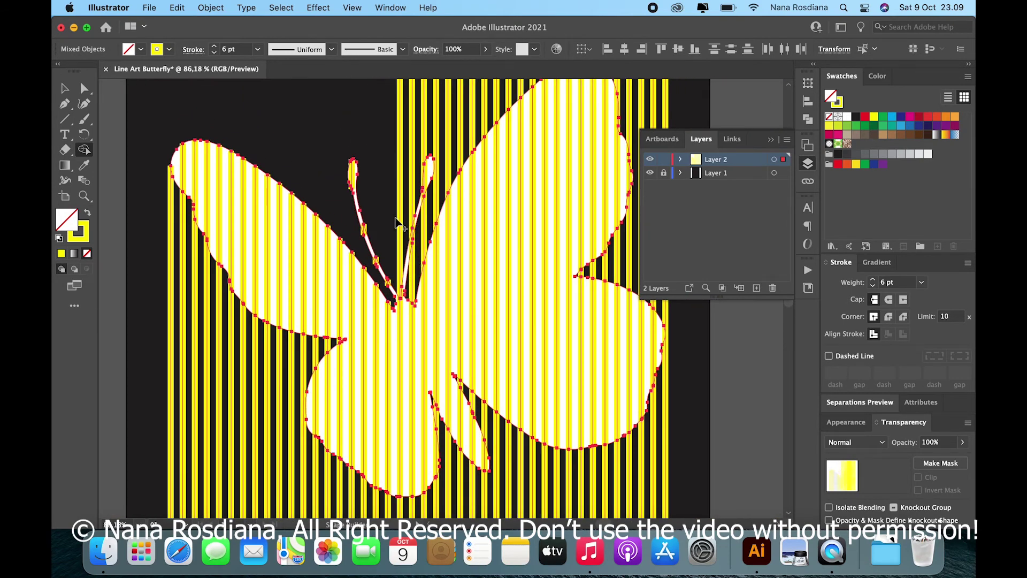
Remove the line segments beside the right antenna, between it and the upper right wing, with the Shape Builder tool
{"action": "scroll", "coordinate": [396, 222], "scroll_direction": "right", "scroll_amount": 1}
{"action": "left_click_drag", "start_coordinate": [384, 183], "coordinate": [408, 192]}
{"action": "scroll", "coordinate": [408, 193], "scroll_direction": "up", "scroll_amount": 2}
{"action": "scroll", "coordinate": [409, 193], "scroll_direction": "right", "scroll_amount": 1}
{"action": "scroll", "coordinate": [426, 150], "scroll_direction": "up", "scroll_amount": 4}
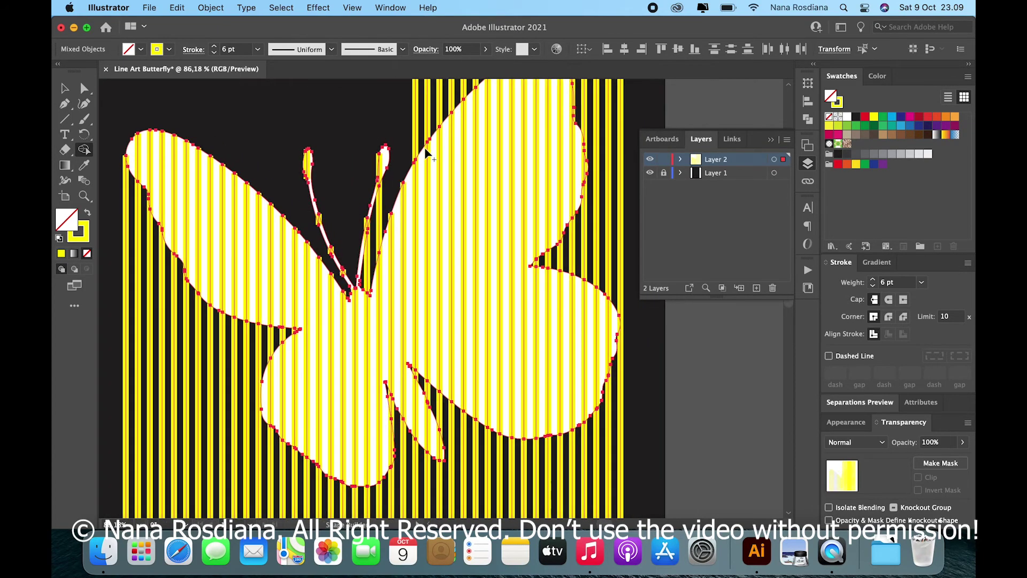
{"action": "left_click_drag", "start_coordinate": [377, 203], "coordinate": [340, 303]}
Remove the line segments extending above the upper right wing with the Shape Builder tool
{"action": "scroll", "coordinate": [349, 293], "scroll_direction": "down", "scroll_amount": 3}
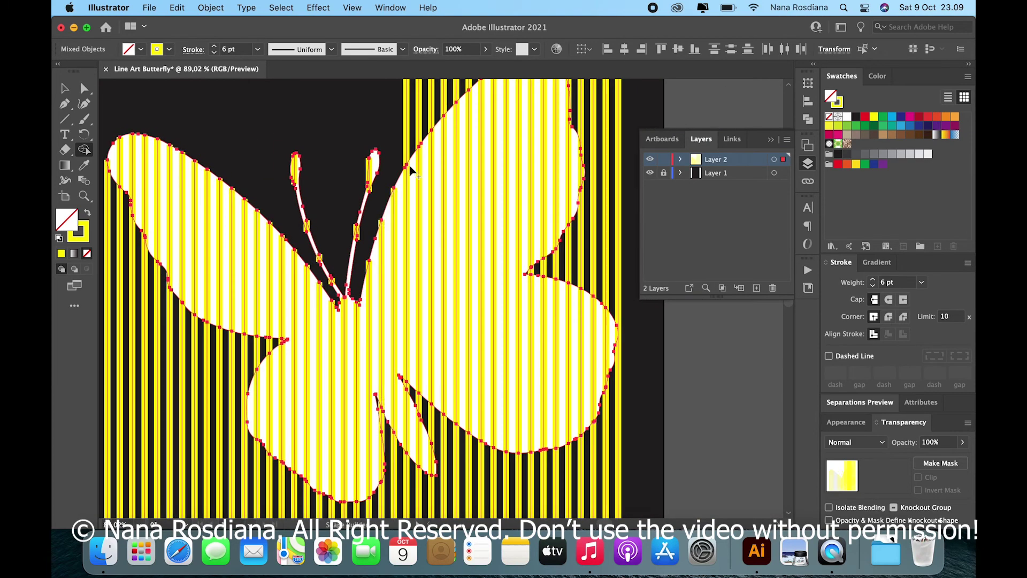
{"action": "scroll", "coordinate": [409, 163], "scroll_direction": "down", "scroll_amount": 2}
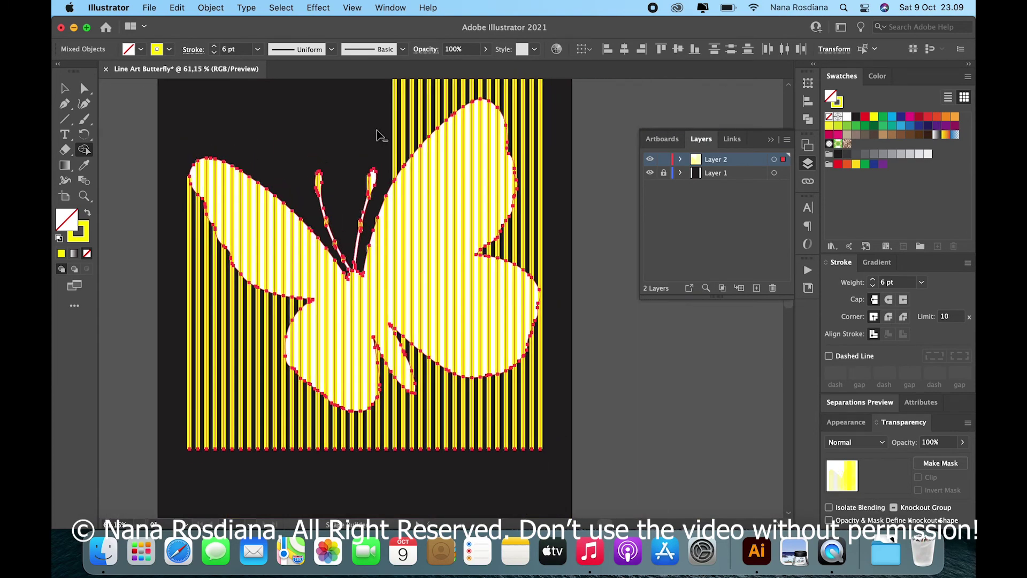
{"action": "scroll", "coordinate": [451, 99], "scroll_direction": "up", "scroll_amount": 5}
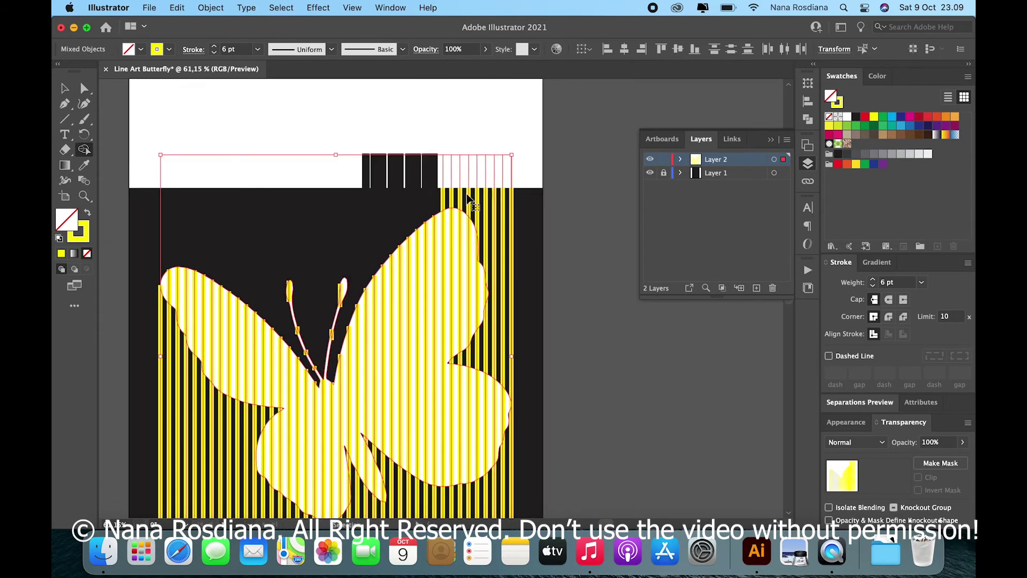
{"action": "scroll", "coordinate": [450, 210], "scroll_direction": "down", "scroll_amount": 1}
{"action": "mouse_move", "coordinate": [352, 181]}
{"action": "left_mouse_down"}
{"action": "mouse_move", "coordinate": [444, 161]}
{"action": "mouse_move", "coordinate": [469, 135]}
{"action": "mouse_move", "coordinate": [492, 179]}
{"action": "left_mouse_up"}
Remove the line segments in the notch between the upper and lower right wings with the Shape Builder tool
{"action": "scroll", "coordinate": [442, 159], "scroll_direction": "down", "scroll_amount": 3}
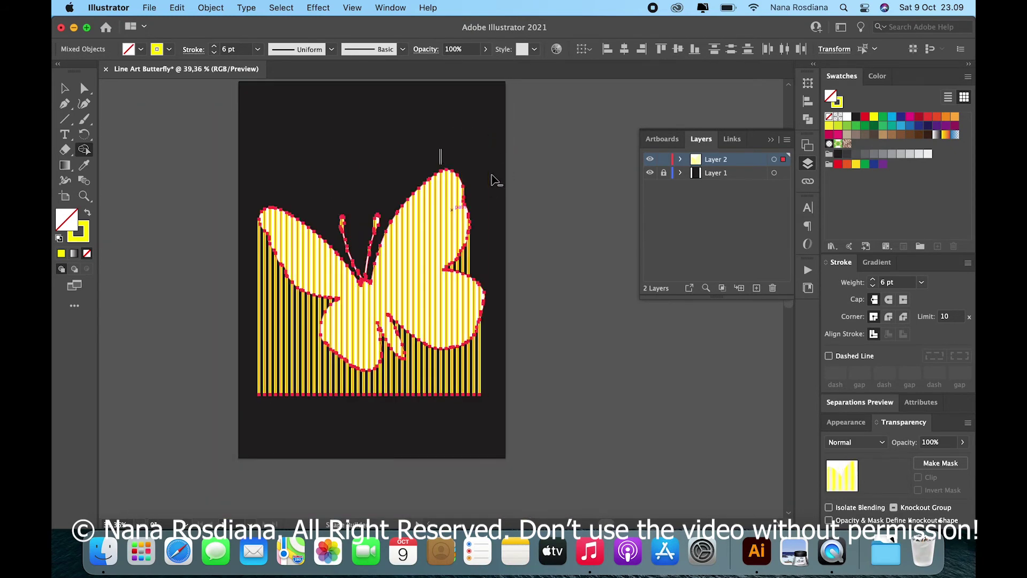
{"action": "scroll", "coordinate": [495, 180], "scroll_direction": "up", "scroll_amount": 2}
{"action": "scroll", "coordinate": [493, 177], "scroll_direction": "down", "scroll_amount": 2}
{"action": "scroll", "coordinate": [471, 199], "scroll_direction": "up", "scroll_amount": 2}
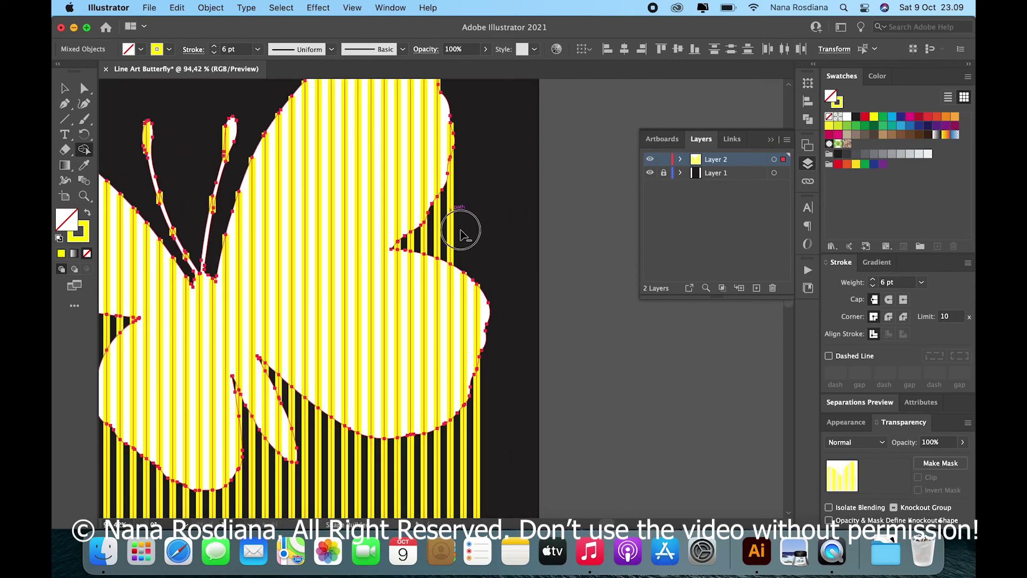
{"action": "left_click_drag", "start_coordinate": [466, 230], "coordinate": [396, 244]}
Remove the line segments extending below the lower right wing with the Shape Builder tool
{"action": "scroll", "coordinate": [494, 241], "scroll_direction": "down", "scroll_amount": 3}
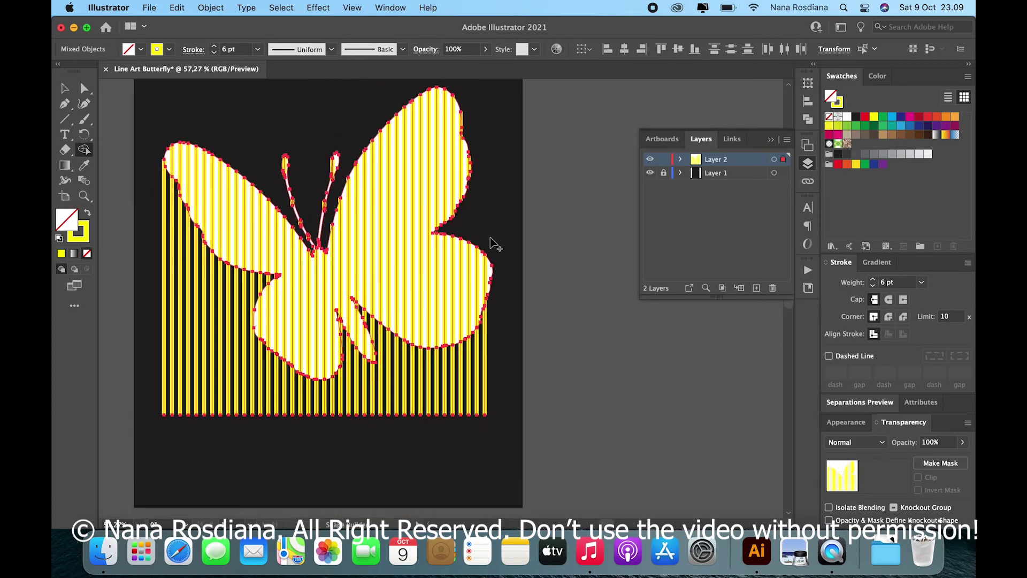
{"action": "scroll", "coordinate": [494, 241], "scroll_direction": "down", "scroll_amount": 2}
{"action": "left_click_drag", "start_coordinate": [516, 283], "coordinate": [409, 319]}
{"action": "scroll", "coordinate": [408, 319], "scroll_direction": "up", "scroll_amount": 4}
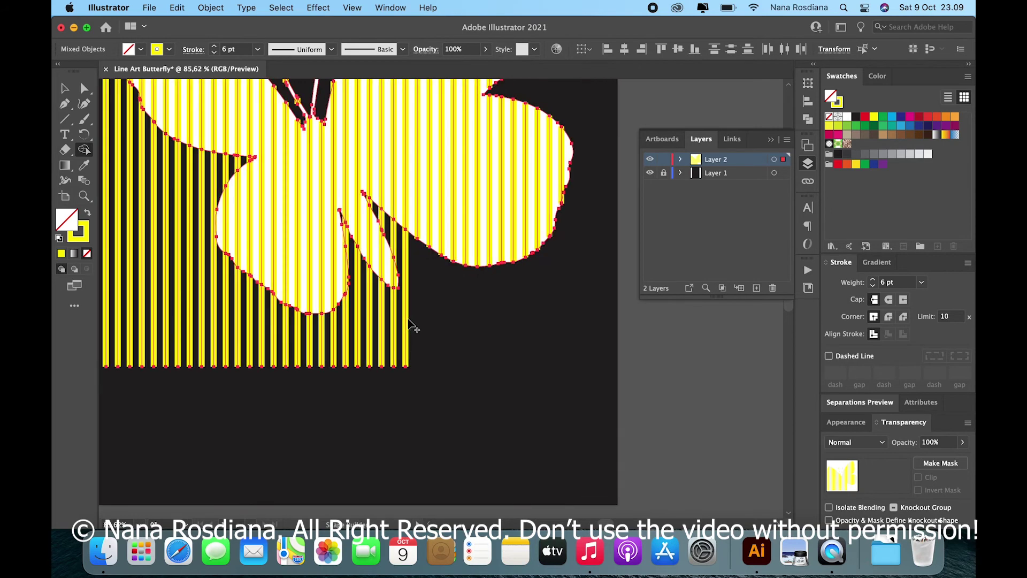
Remove the line segments in the gap between the lower right wing and the butterfly's tail with the Shape Builder tool
{"action": "left_click_drag", "start_coordinate": [413, 235], "coordinate": [352, 154]}
{"action": "key", "text": "super+z"}
{"action": "left_click_drag", "start_coordinate": [411, 220], "coordinate": [354, 158]}
{"action": "scroll", "coordinate": [435, 230], "scroll_direction": "down", "scroll_amount": 2}
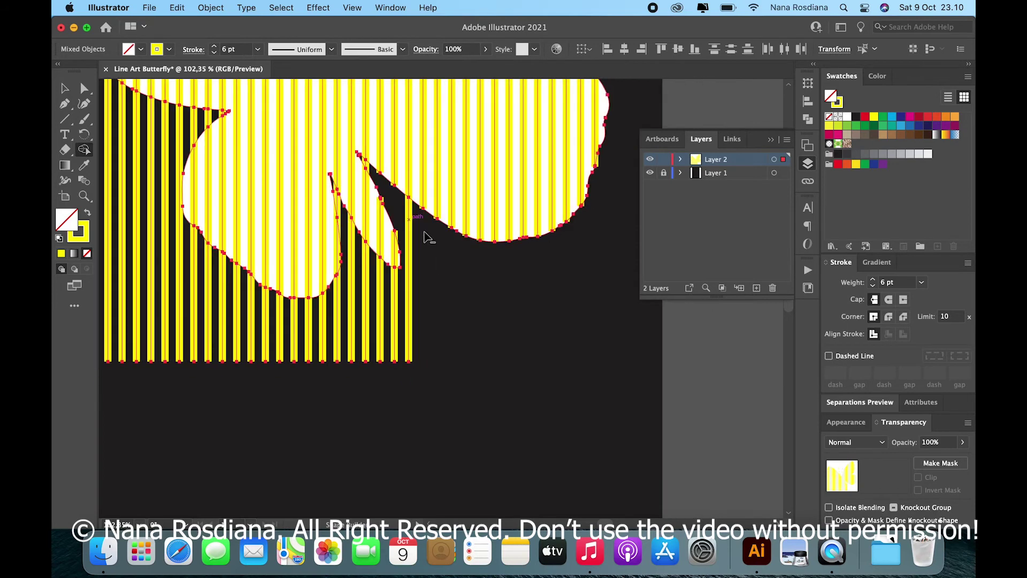
{"action": "scroll", "coordinate": [402, 216], "scroll_direction": "up", "scroll_amount": 2}
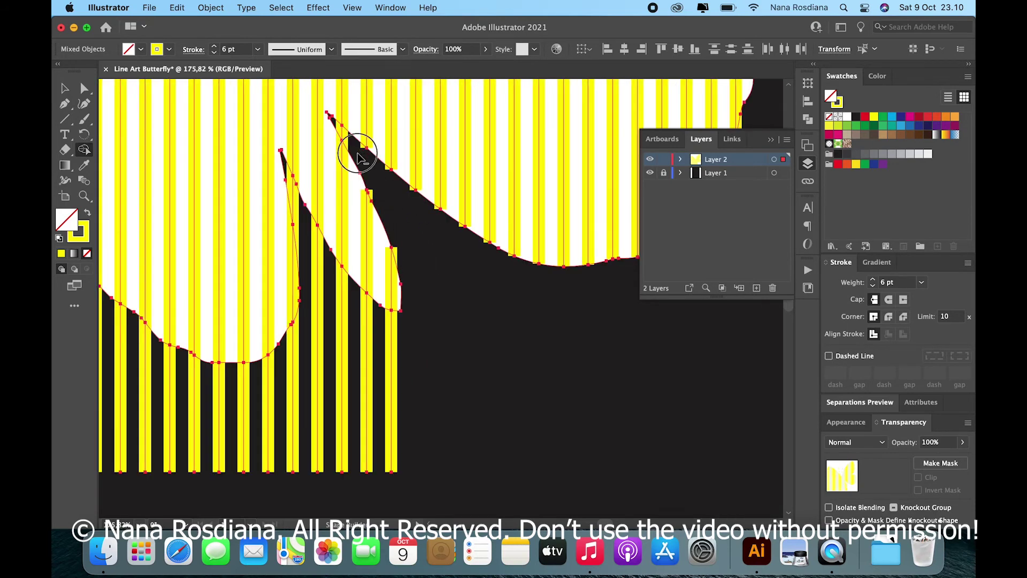
Remove the line segments below the tail, the lower left wing and the upper left wing with the Shape Builder tool
{"action": "scroll", "coordinate": [413, 202], "scroll_direction": "down", "scroll_amount": 3}
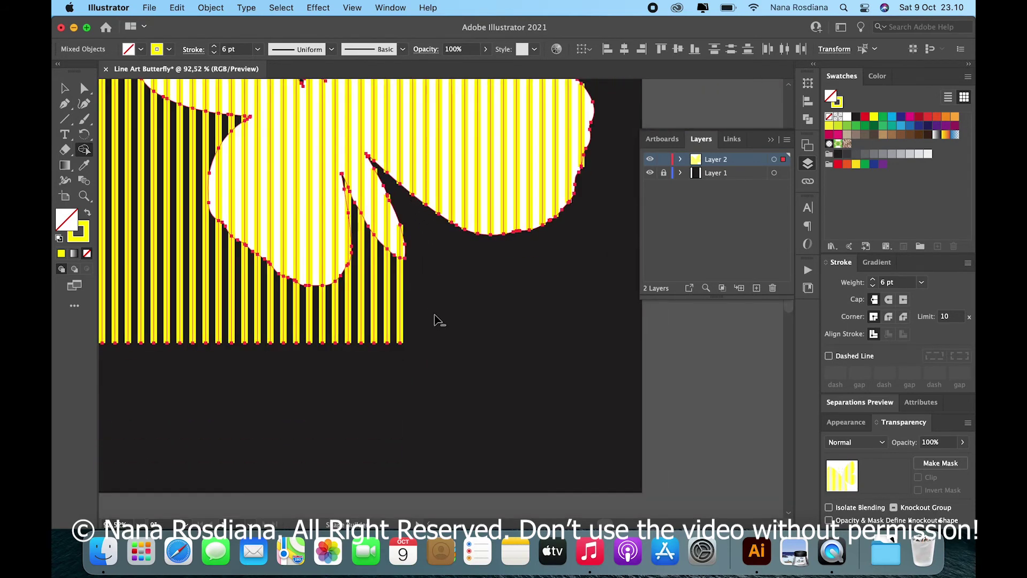
{"action": "left_click_drag", "start_coordinate": [411, 308], "coordinate": [239, 302]}
{"action": "scroll", "coordinate": [239, 300], "scroll_direction": "left", "scroll_amount": 3}
{"action": "scroll", "coordinate": [239, 300], "scroll_direction": "up", "scroll_amount": 1}
{"action": "scroll", "coordinate": [239, 300], "scroll_direction": "down", "scroll_amount": 2}
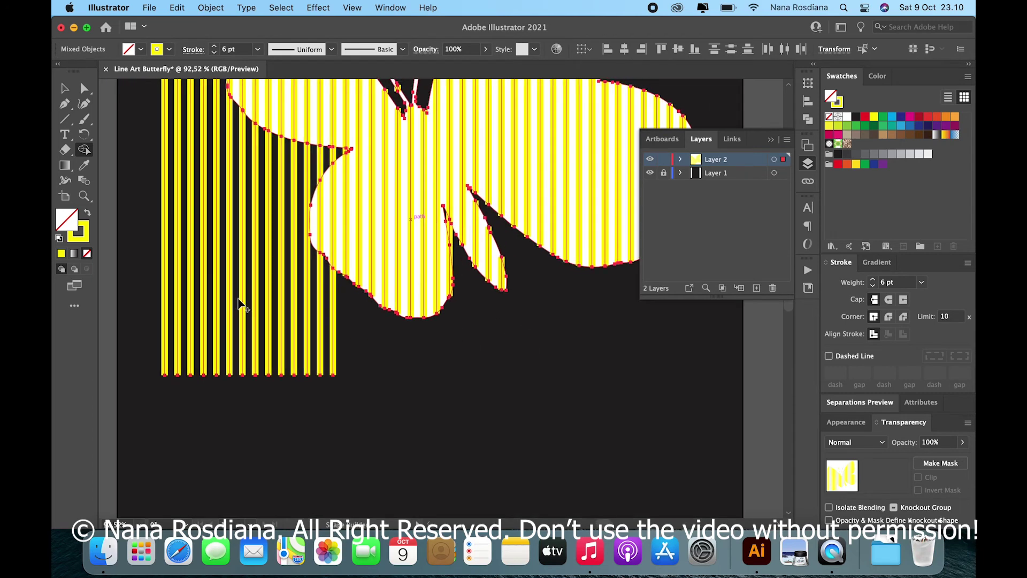
{"action": "mouse_move", "coordinate": [370, 360]}
{"action": "left_mouse_down"}
{"action": "mouse_move", "coordinate": [274, 322]}
{"action": "mouse_move", "coordinate": [202, 241]}
{"action": "left_mouse_up"}
Remove the leftover line segments in the notch between the upper and lower left wings with the Shape Builder tool
{"action": "scroll", "coordinate": [269, 269], "scroll_direction": "down", "scroll_amount": 2}
{"action": "scroll", "coordinate": [273, 272], "scroll_direction": "up", "scroll_amount": 4}
{"action": "scroll", "coordinate": [372, 228], "scroll_direction": "up", "scroll_amount": 3}
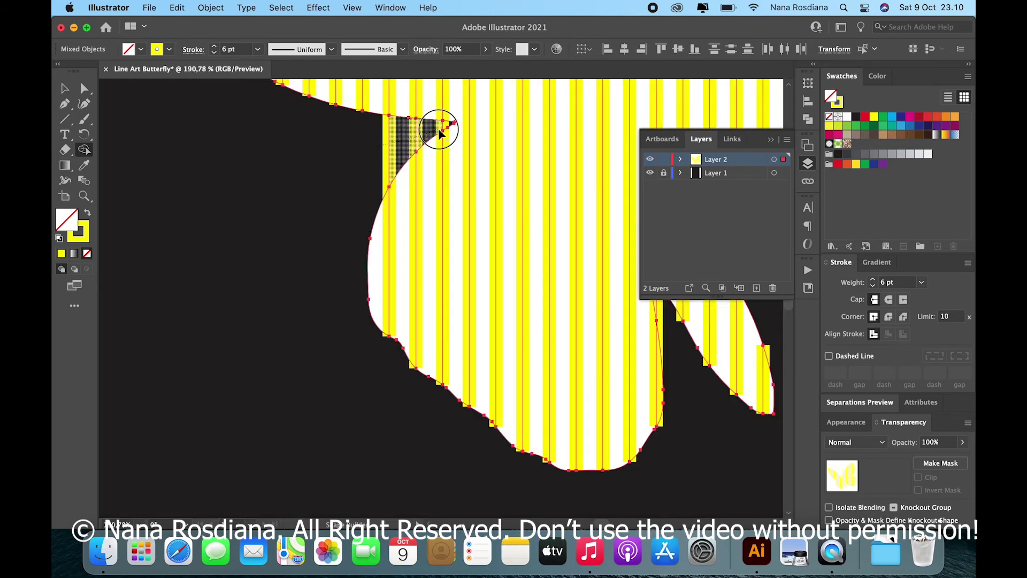
{"action": "left_click", "coordinate": [436, 134], "text": "alt"}
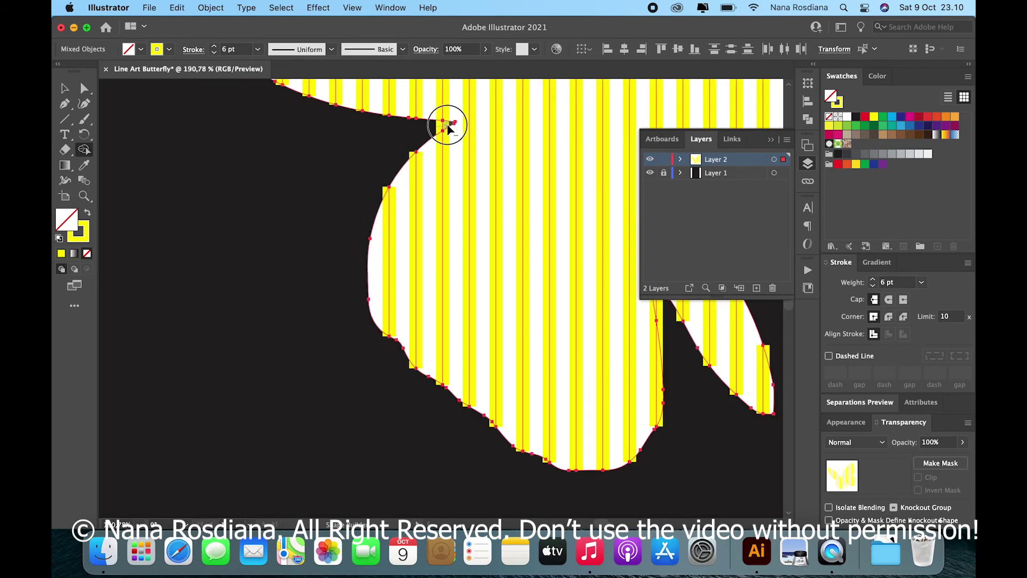
{"action": "scroll", "coordinate": [396, 157], "scroll_direction": "down", "scroll_amount": 4}
{"action": "scroll", "coordinate": [396, 158], "scroll_direction": "down", "scroll_amount": 1}
{"action": "scroll", "coordinate": [396, 158], "scroll_direction": "up", "scroll_amount": 5}
{"action": "scroll", "coordinate": [396, 158], "scroll_direction": "right", "scroll_amount": 2}
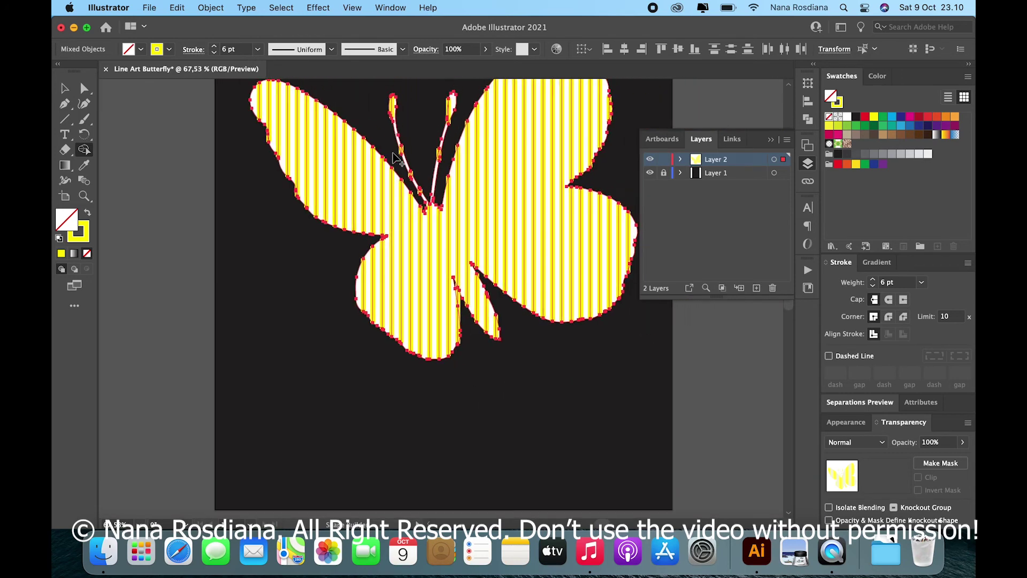
Deselect the artwork and hide the white butterfly path inside Layer 2, leaving the yellow line group shown
{"action": "left_click", "coordinate": [65, 87]}
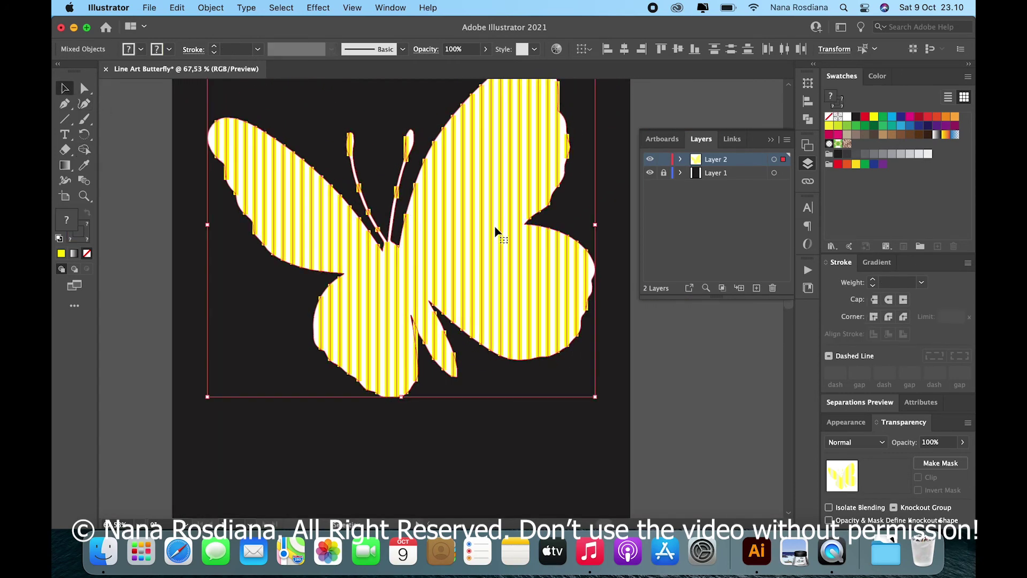
{"action": "scroll", "coordinate": [476, 255], "scroll_direction": "up", "scroll_amount": 2}
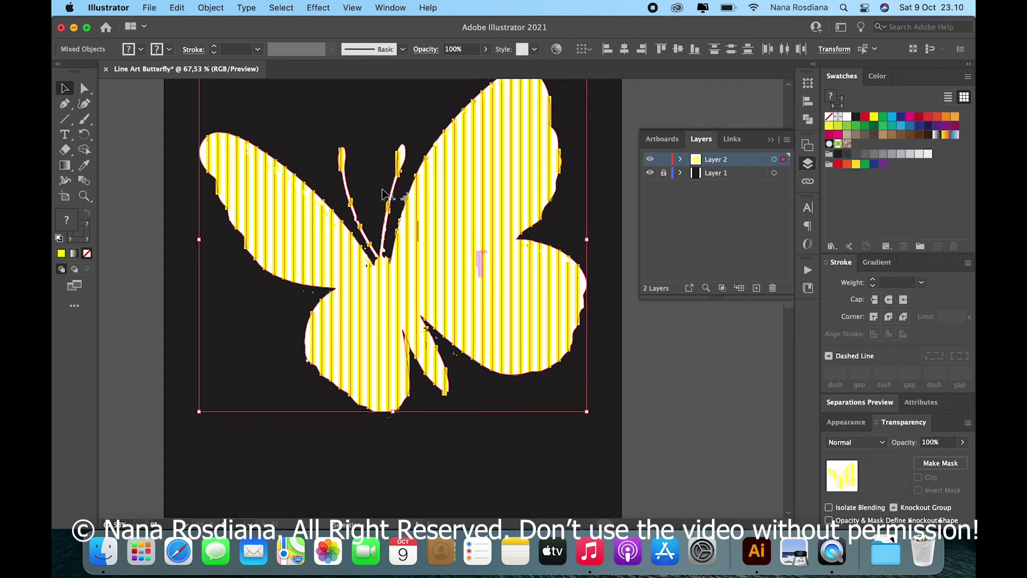
{"action": "scroll", "coordinate": [385, 198], "scroll_direction": "up", "scroll_amount": 1}
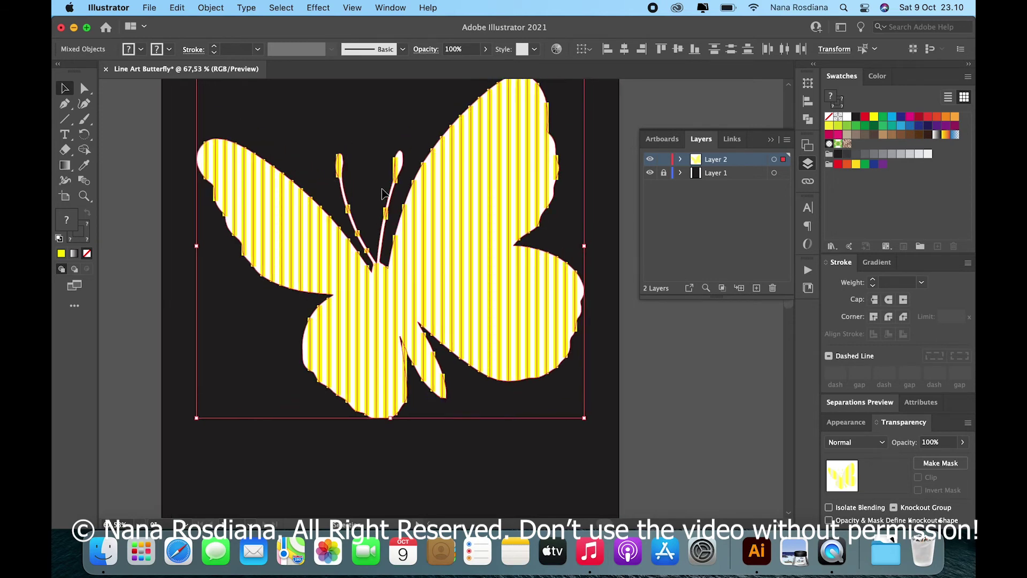
{"action": "left_click", "coordinate": [656, 370]}
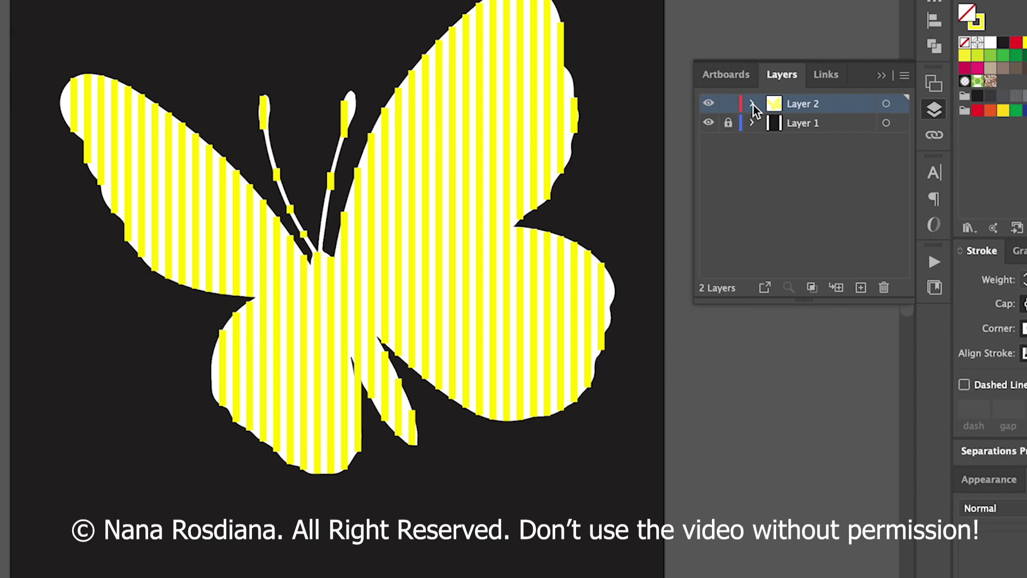
{"action": "left_click", "coordinate": [752, 103]}
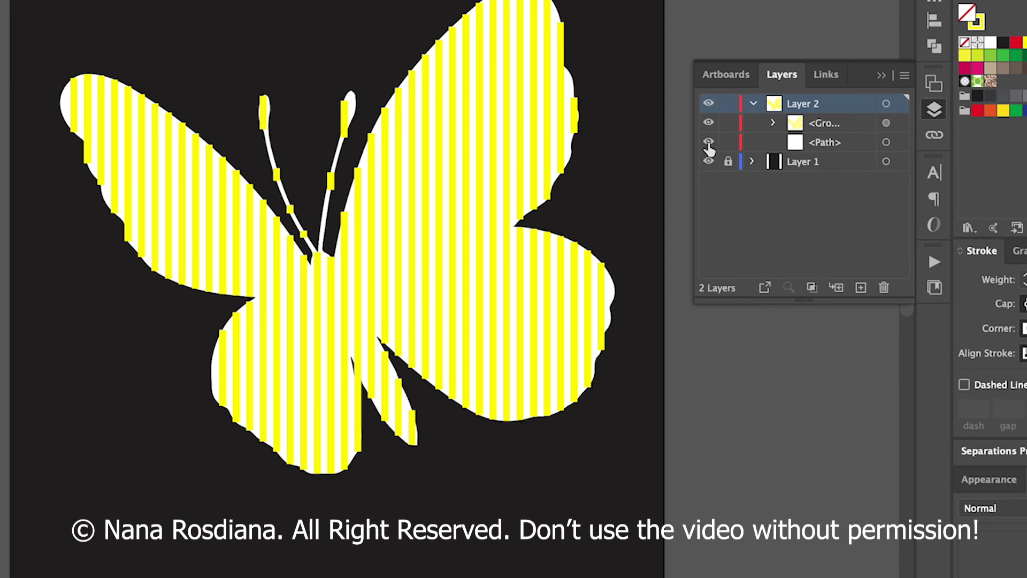
{"action": "left_click", "coordinate": [708, 143]}
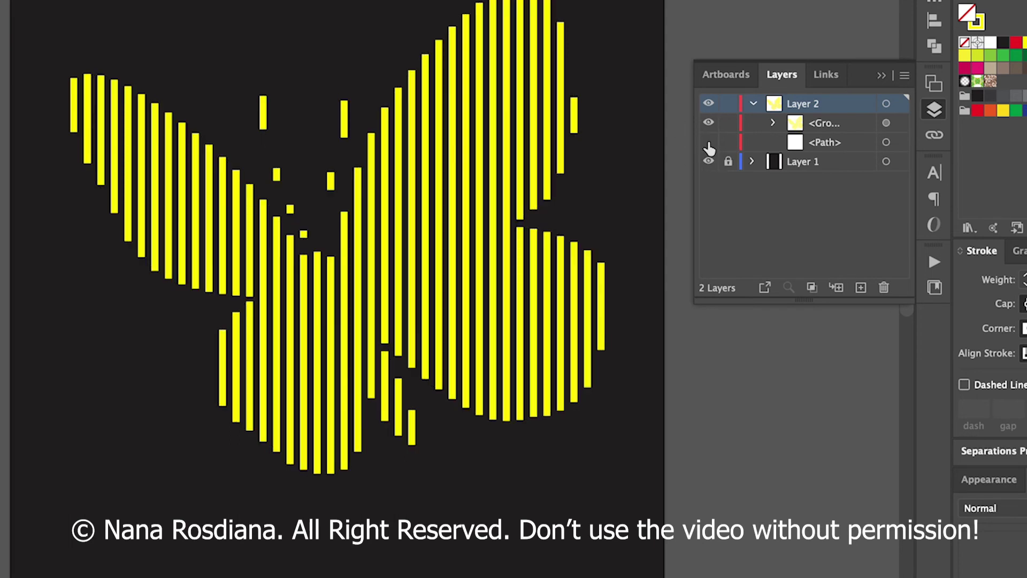
{"action": "scroll", "coordinate": [524, 209], "scroll_direction": "down", "scroll_amount": 3}
{"action": "scroll", "coordinate": [384, 193], "scroll_direction": "up", "scroll_amount": 3}
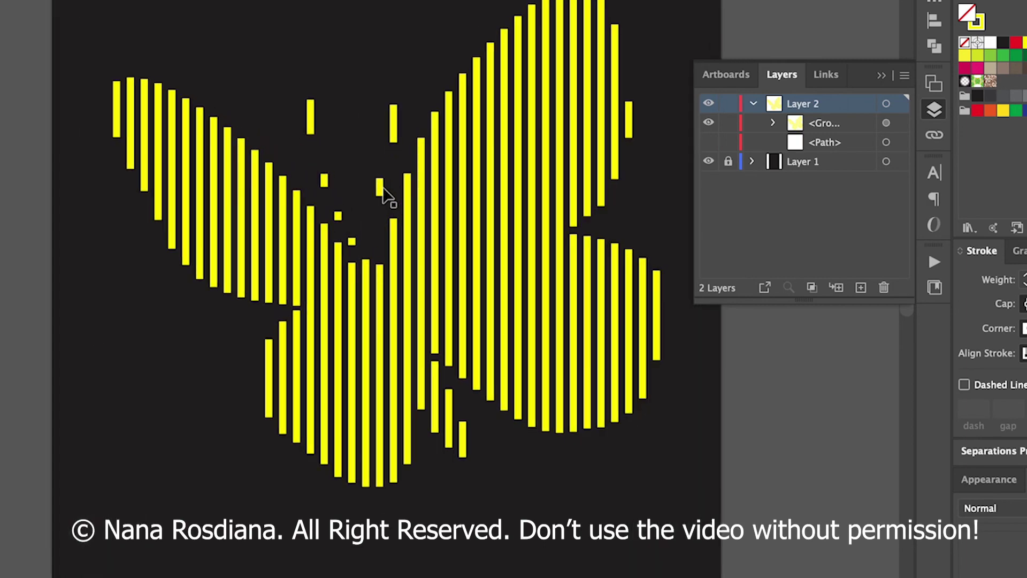
{"action": "scroll", "coordinate": [383, 188], "scroll_direction": "up", "scroll_amount": 2}
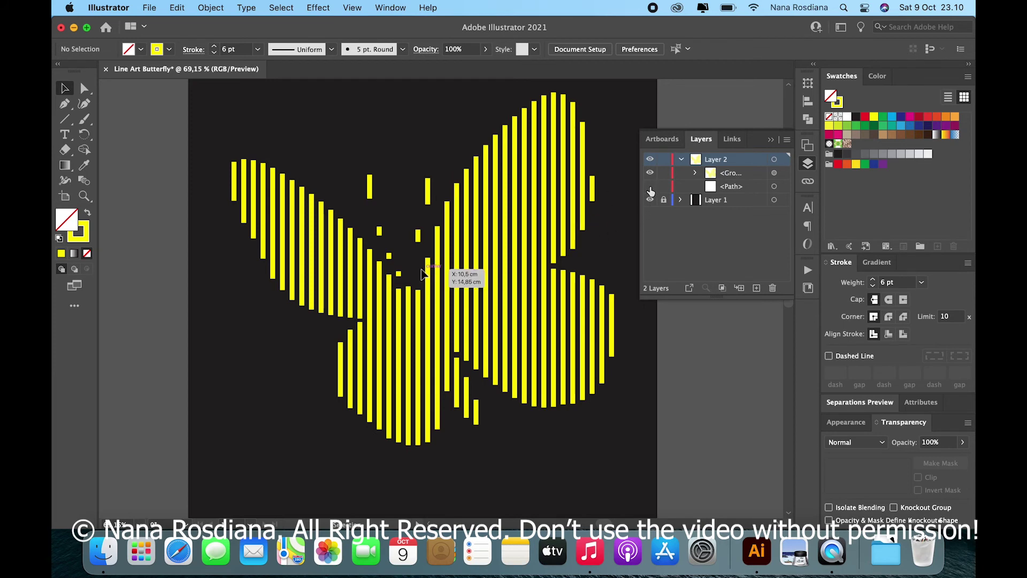
Examine the shape of the yellow line ends along the upper left wing and the whole butterfly
{"action": "scroll", "coordinate": [423, 274], "scroll_direction": "down", "scroll_amount": 2}
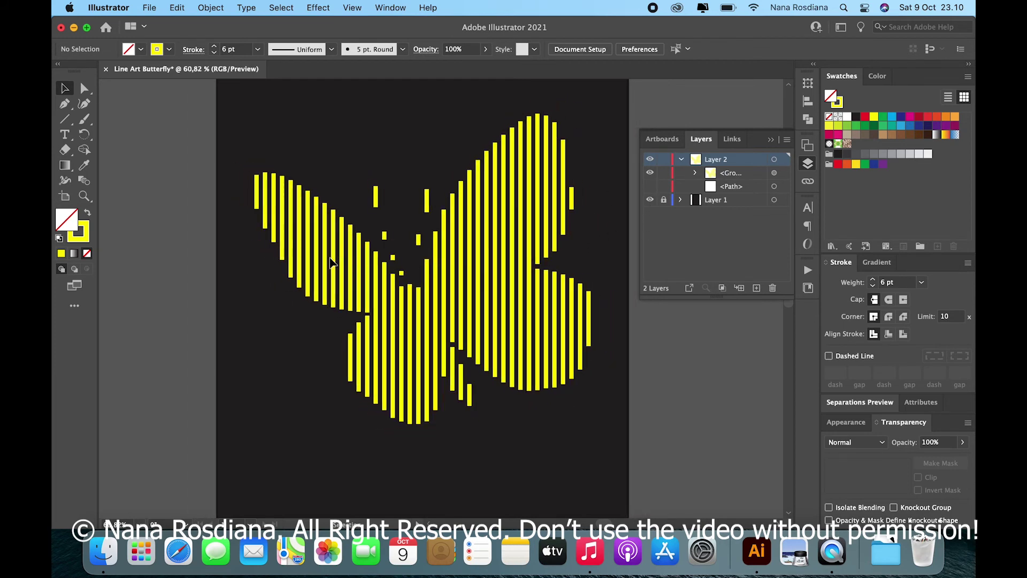
{"action": "scroll", "coordinate": [332, 263], "scroll_direction": "up", "scroll_amount": 3}
{"action": "scroll", "coordinate": [279, 172], "scroll_direction": "up", "scroll_amount": 2}
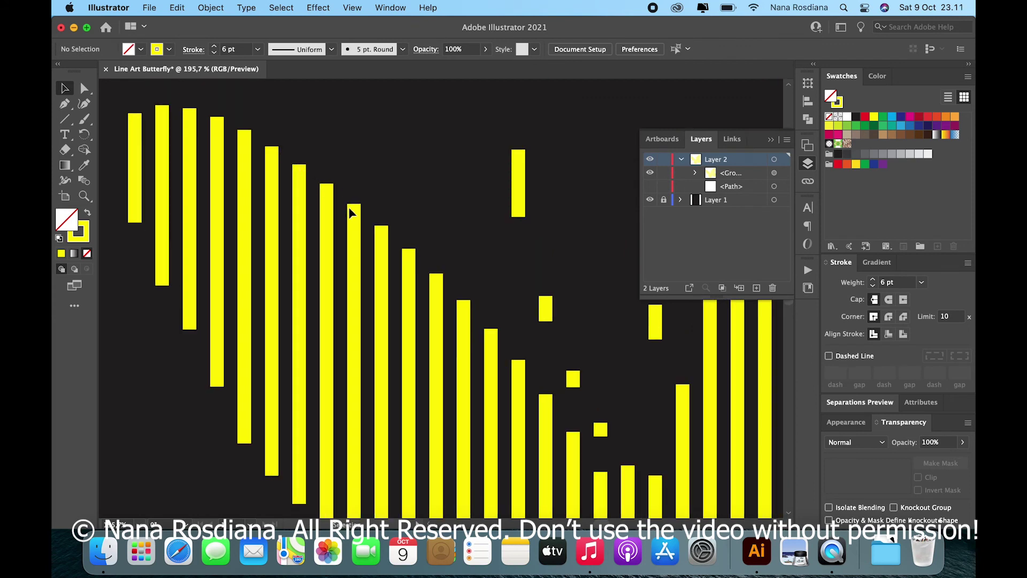
{"action": "scroll", "coordinate": [357, 222], "scroll_direction": "down", "scroll_amount": 2}
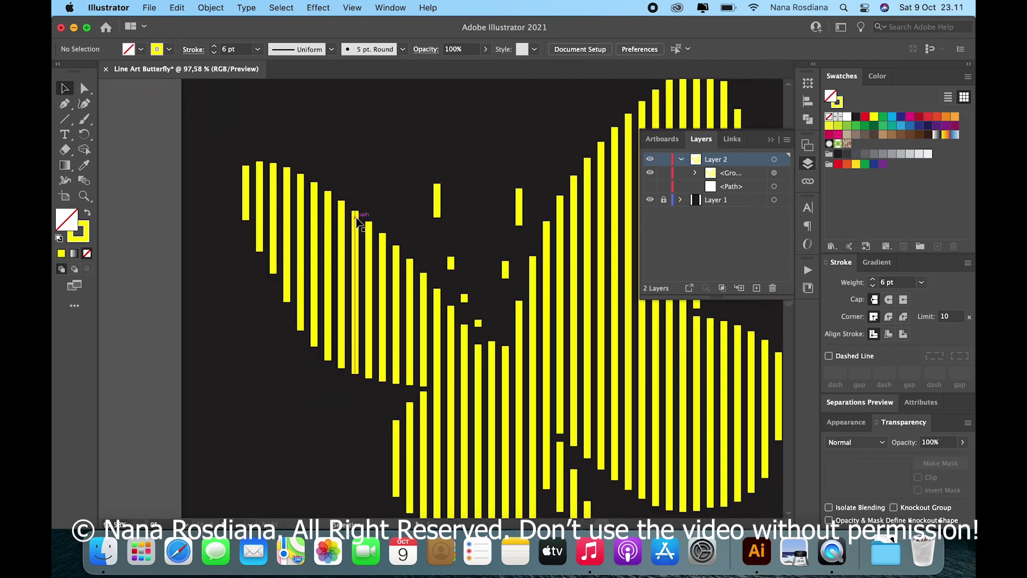
{"action": "scroll", "coordinate": [357, 222], "scroll_direction": "down", "scroll_amount": 2}
{"action": "scroll", "coordinate": [359, 227], "scroll_direction": "up", "scroll_amount": 3}
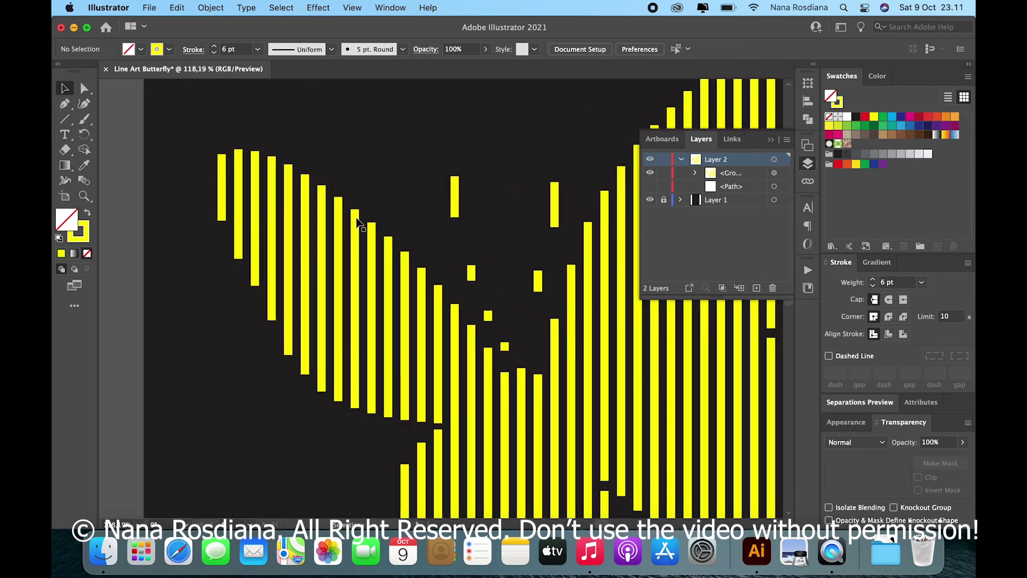
{"action": "scroll", "coordinate": [359, 232], "scroll_direction": "down", "scroll_amount": 3}
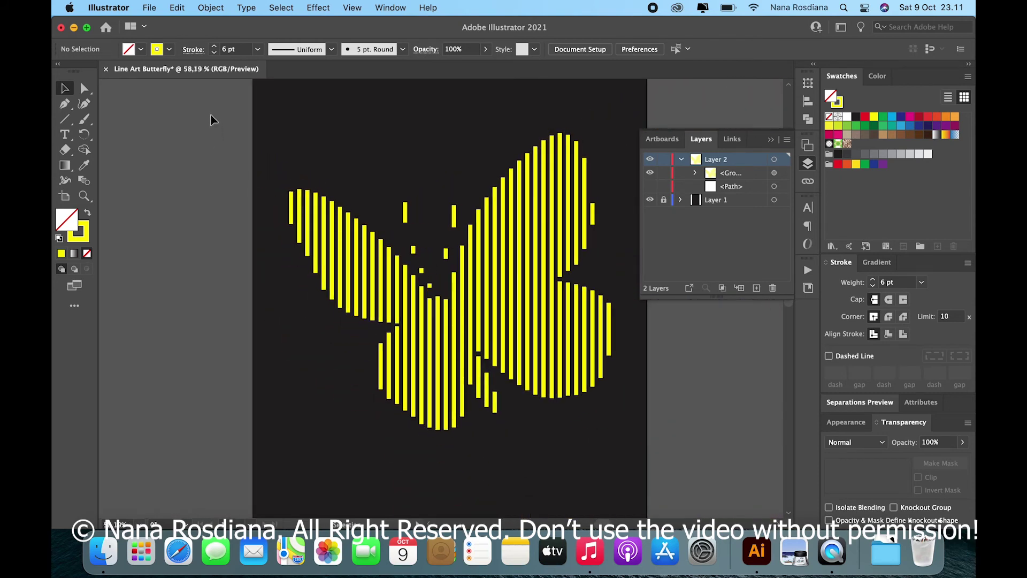
Give the yellow butterfly line group a round cap and a round join, and deselect it
{"action": "left_click", "coordinate": [298, 214]}
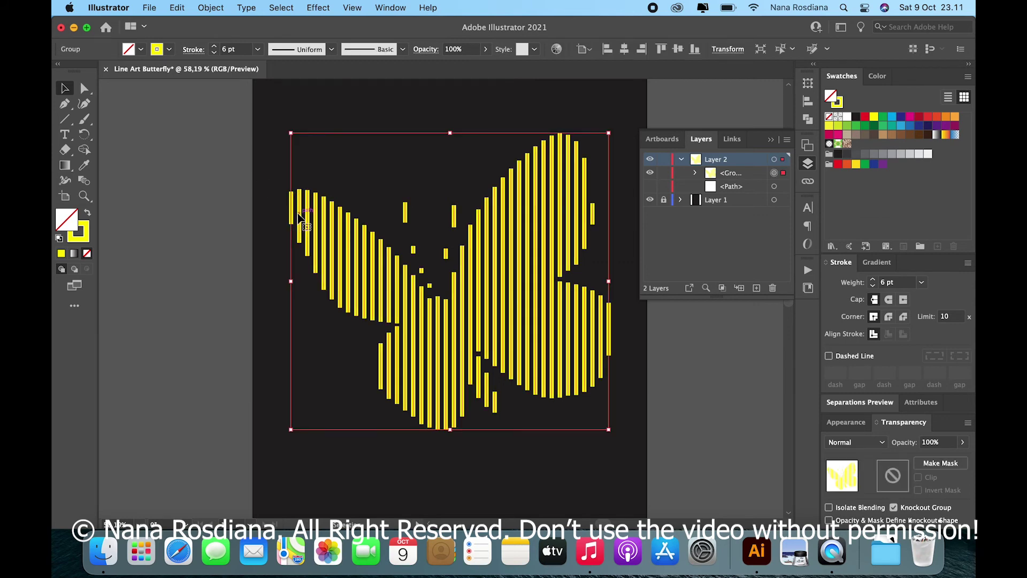
{"action": "scroll", "coordinate": [299, 214], "scroll_direction": "right", "scroll_amount": 2}
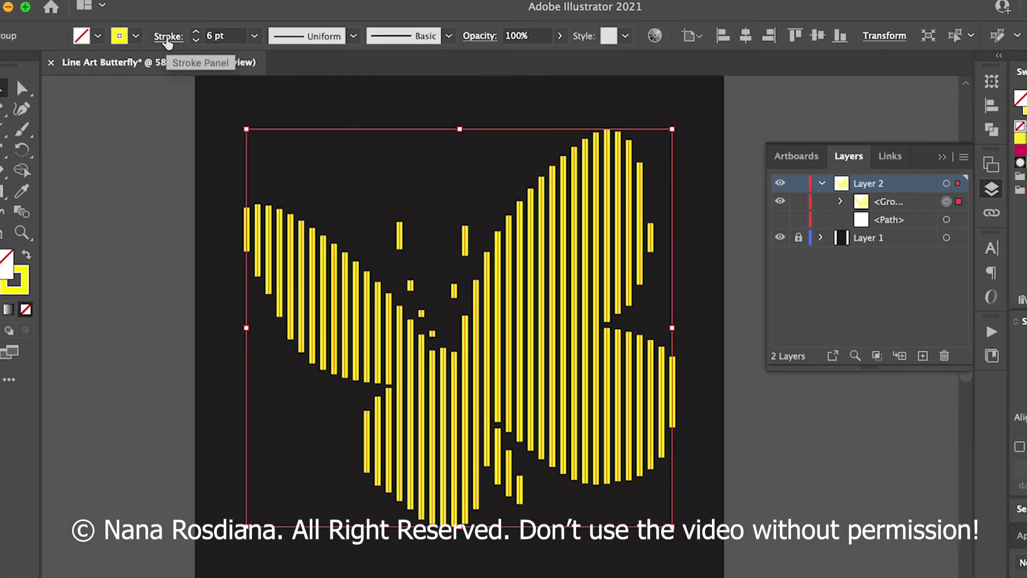
{"action": "left_click", "coordinate": [168, 38]}
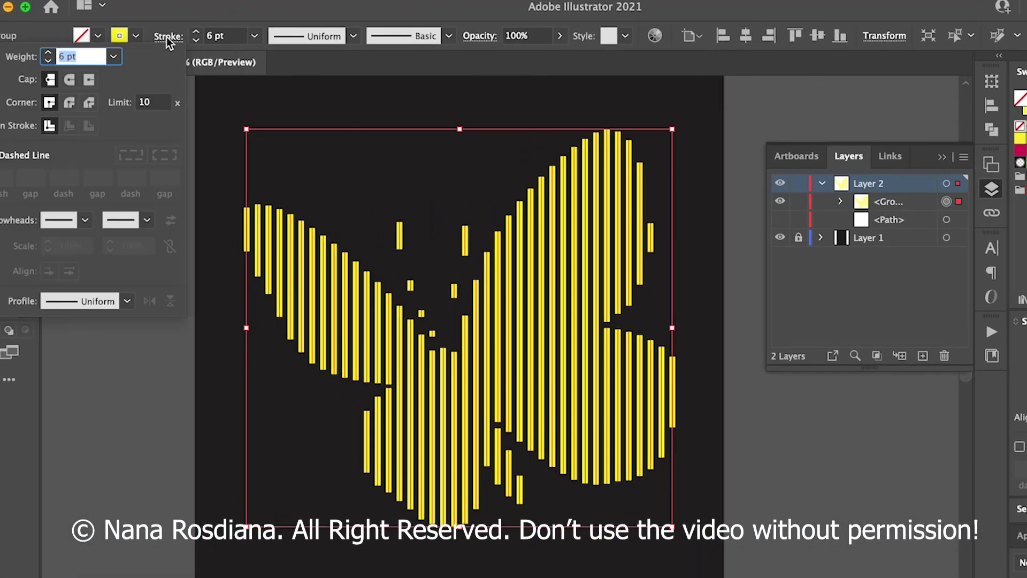
{"action": "left_click", "coordinate": [70, 80]}
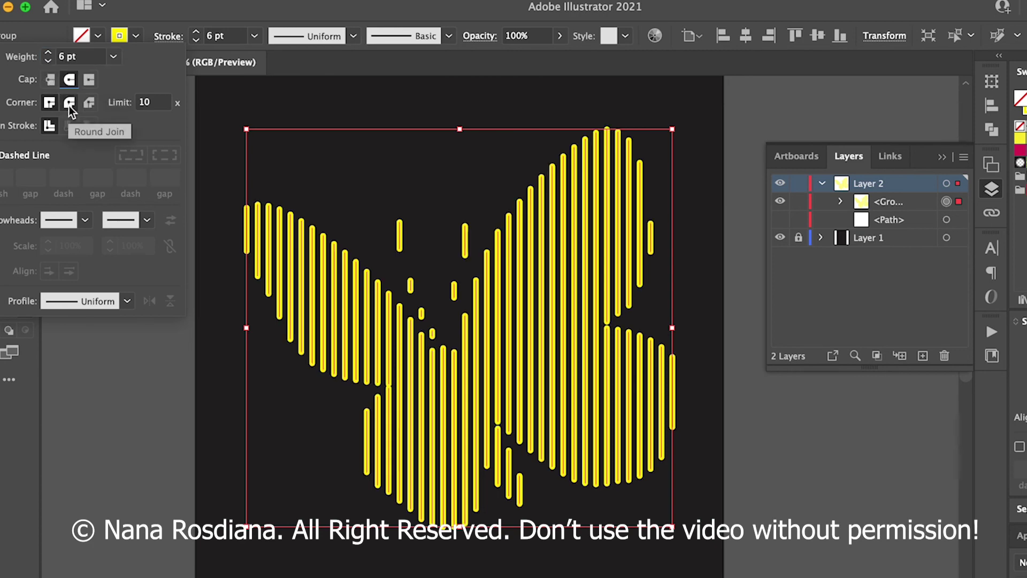
{"action": "left_click", "coordinate": [71, 103]}
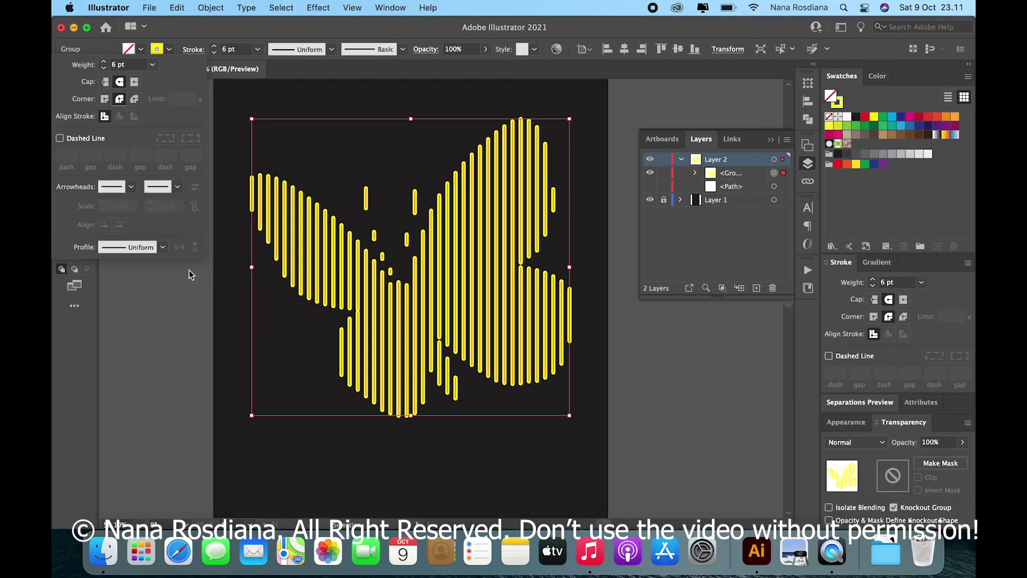
{"action": "left_click", "coordinate": [172, 348]}
{"action": "left_click", "coordinate": [203, 205]}
{"action": "scroll", "coordinate": [290, 201], "scroll_direction": "up", "scroll_amount": 3}
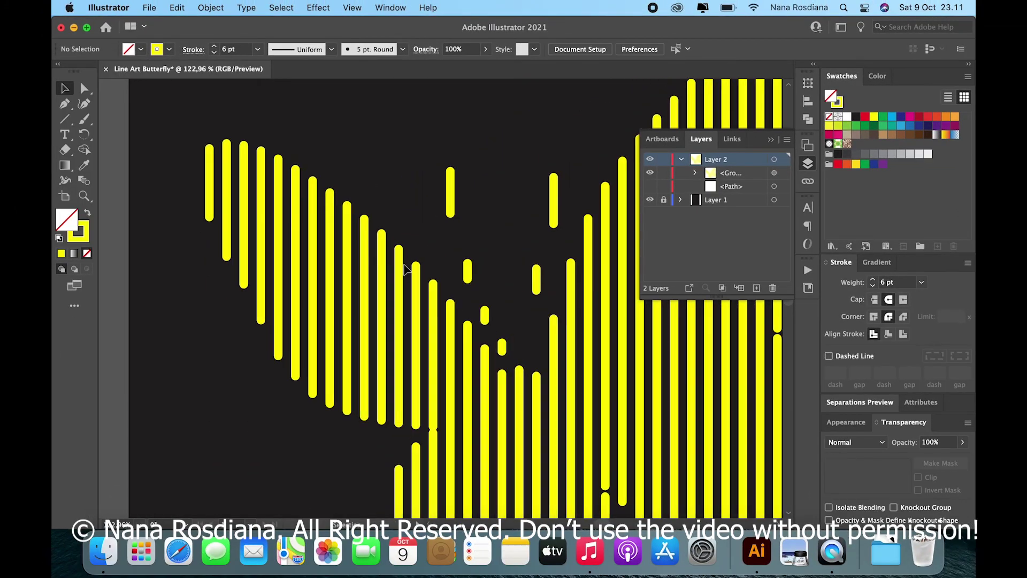
{"action": "scroll", "coordinate": [407, 272], "scroll_direction": "down", "scroll_amount": 4}
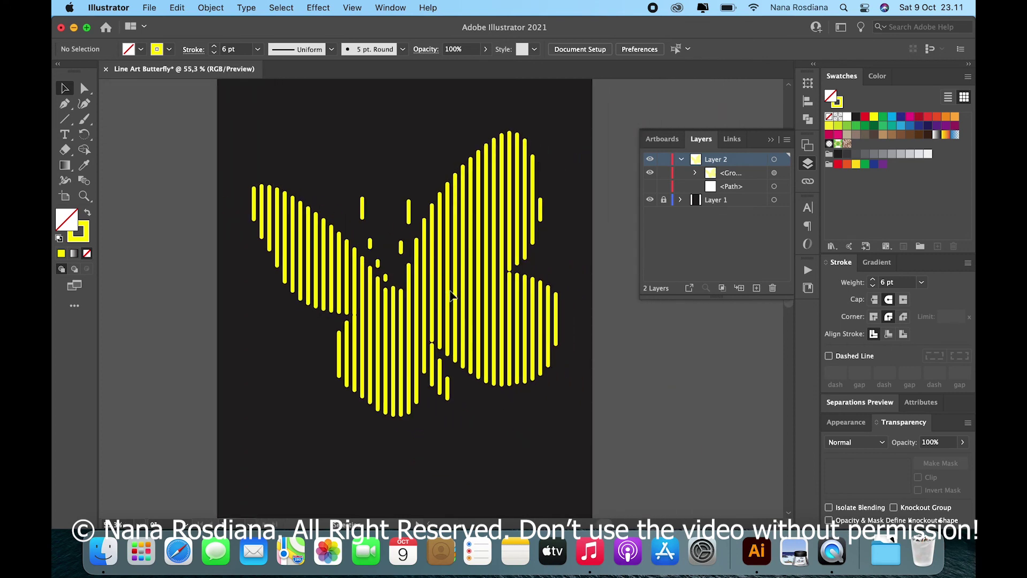
Try scaling the unexpanded yellow line group down to a small butterfly and inspect its line thickness
{"action": "left_click", "coordinate": [433, 277]}
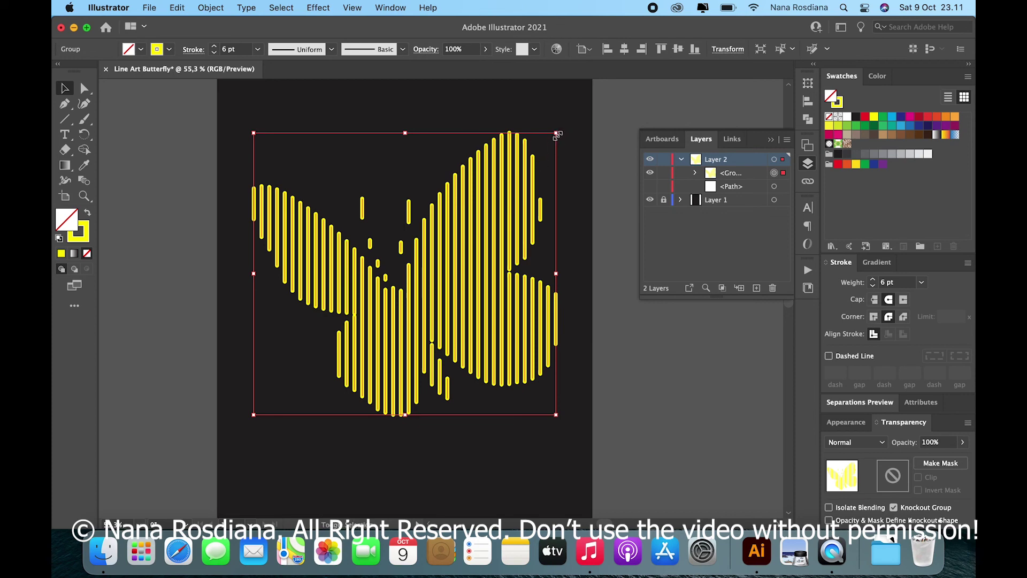
{"action": "left_click_drag", "start_coordinate": [556, 133], "coordinate": [336, 359]}
{"action": "scroll", "coordinate": [332, 356], "scroll_direction": "up", "scroll_amount": 10}
{"action": "scroll", "coordinate": [332, 355], "scroll_direction": "down", "scroll_amount": 5}
{"action": "scroll", "coordinate": [333, 355], "scroll_direction": "left", "scroll_amount": 4}
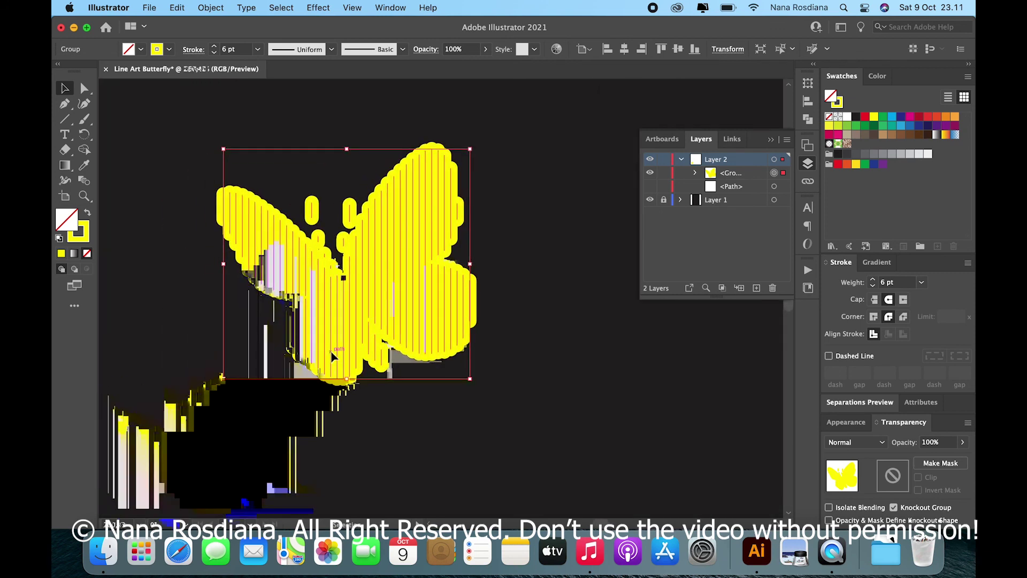
{"action": "scroll", "coordinate": [332, 356], "scroll_direction": "up", "scroll_amount": 2}
{"action": "left_click", "coordinate": [436, 440]}
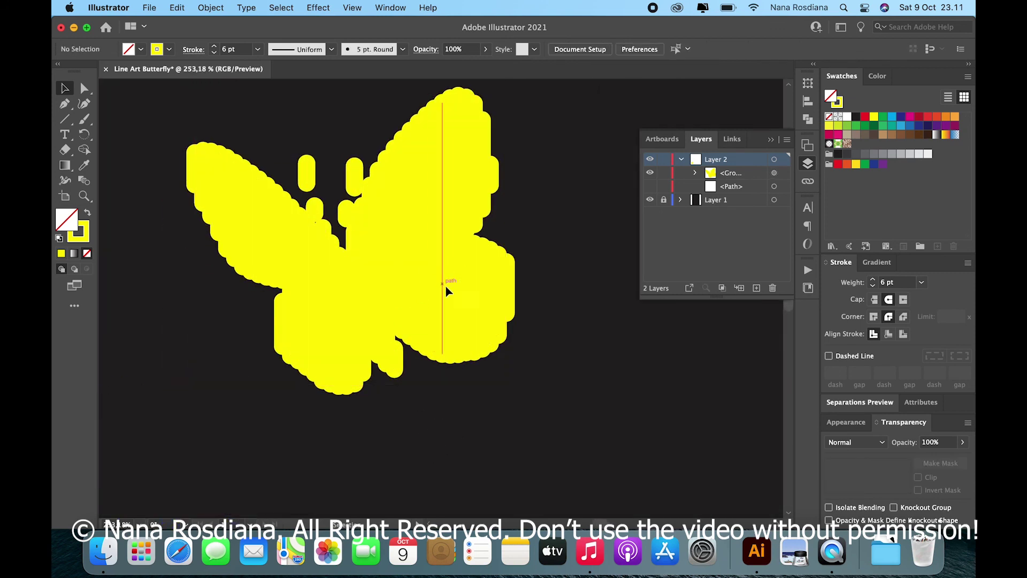
{"action": "scroll", "coordinate": [388, 291], "scroll_direction": "down", "scroll_amount": 3}
{"action": "scroll", "coordinate": [388, 292], "scroll_direction": "down", "scroll_amount": 5}
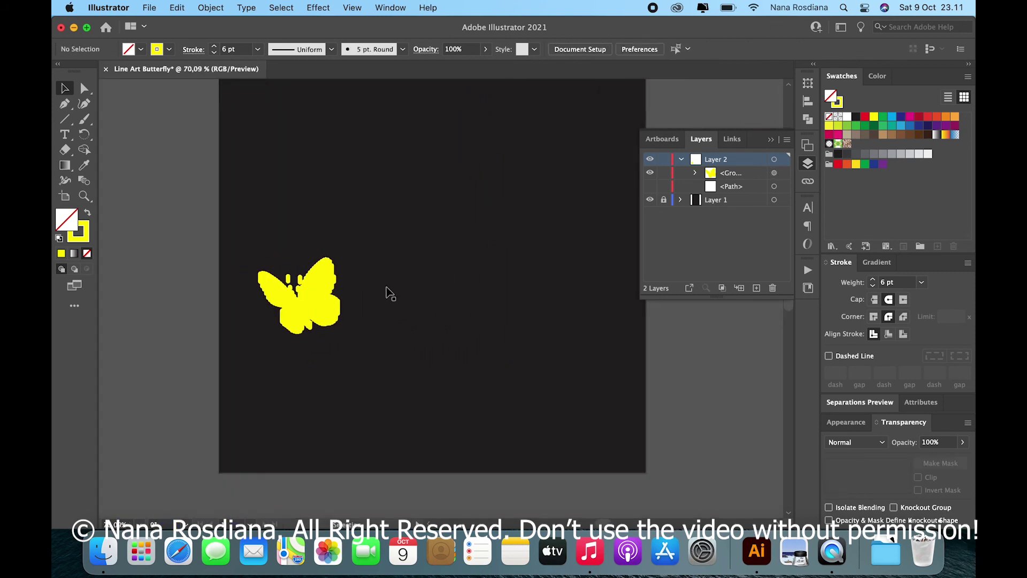
Undo the last scaling of the butterfly line group
{"action": "key", "text": "super+z"}
{"action": "scroll", "coordinate": [389, 292], "scroll_direction": "up", "scroll_amount": 3}
{"action": "scroll", "coordinate": [389, 291], "scroll_direction": "right", "scroll_amount": 1}
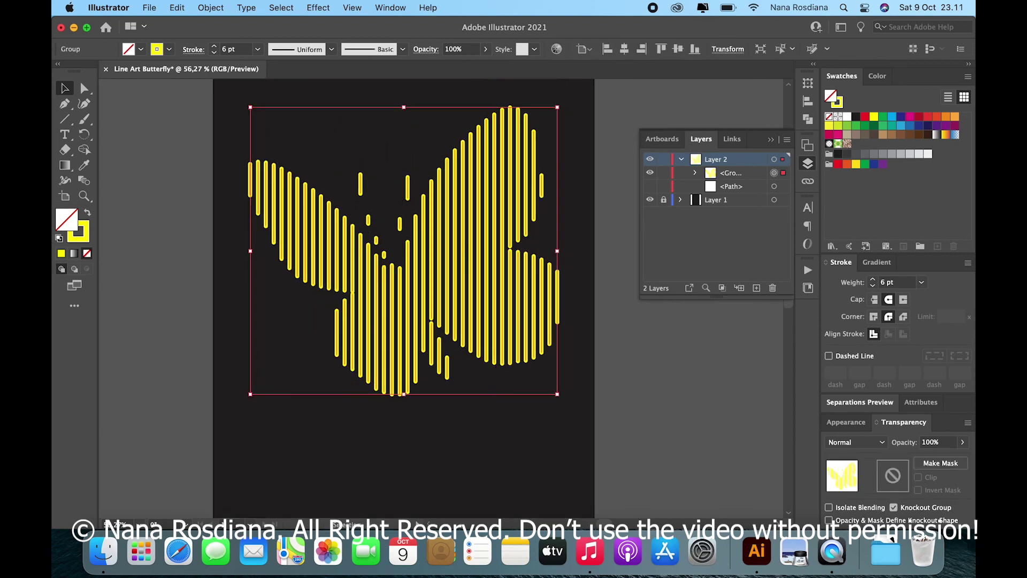
Expand the butterfly line group with the Fill and Stroke options, converting its strokes into filled shapes
{"action": "left_click", "coordinate": [211, 8]}
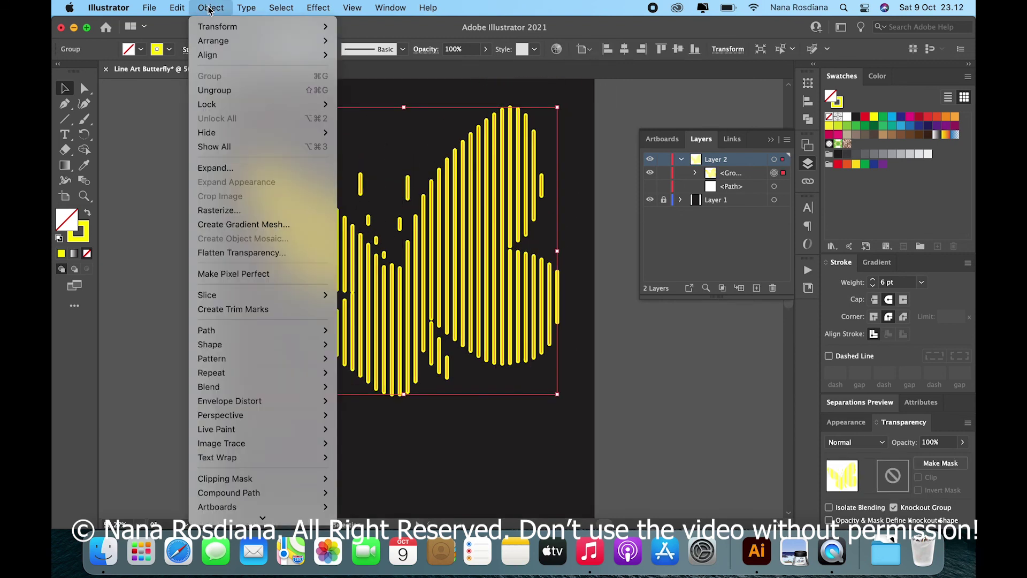
{"action": "left_click", "coordinate": [216, 169]}
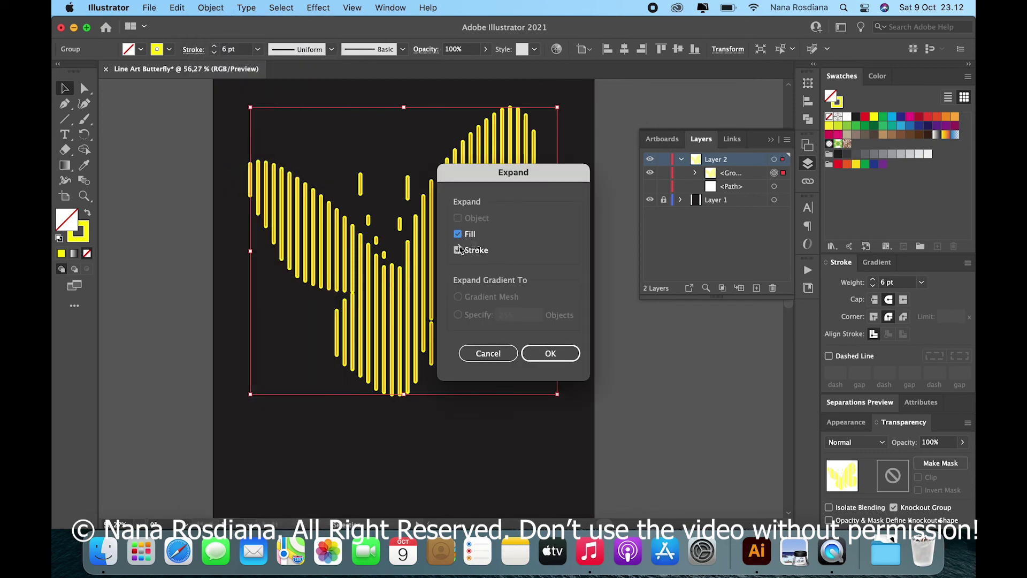
{"action": "left_click", "coordinate": [548, 354]}
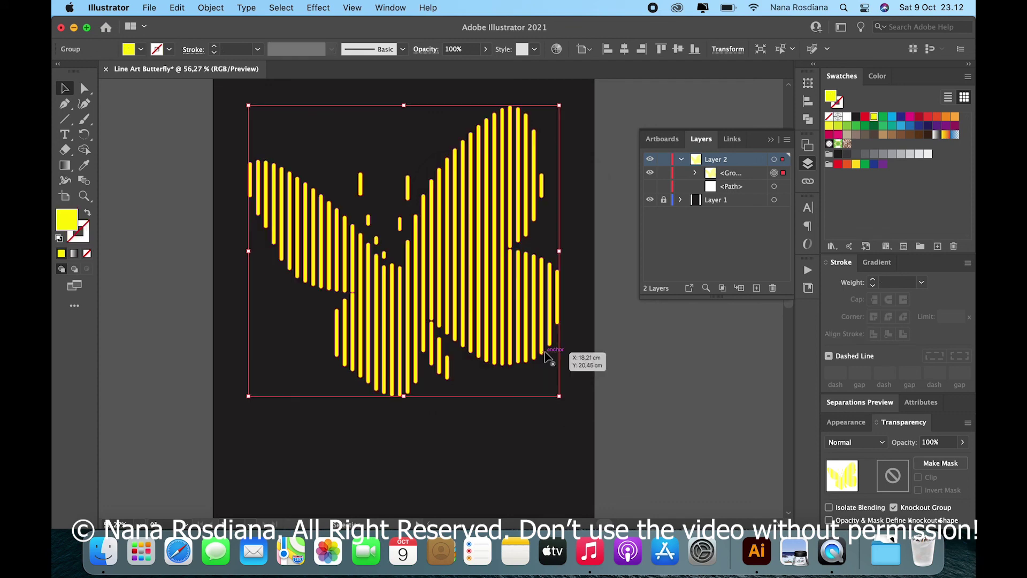
Scale the expanded butterfly group down to a small size and inspect the spacing and thickness of its lines
{"action": "left_click_drag", "start_coordinate": [560, 106], "coordinate": [461, 217]}
{"action": "scroll", "coordinate": [327, 366], "scroll_direction": "up", "scroll_amount": 10}
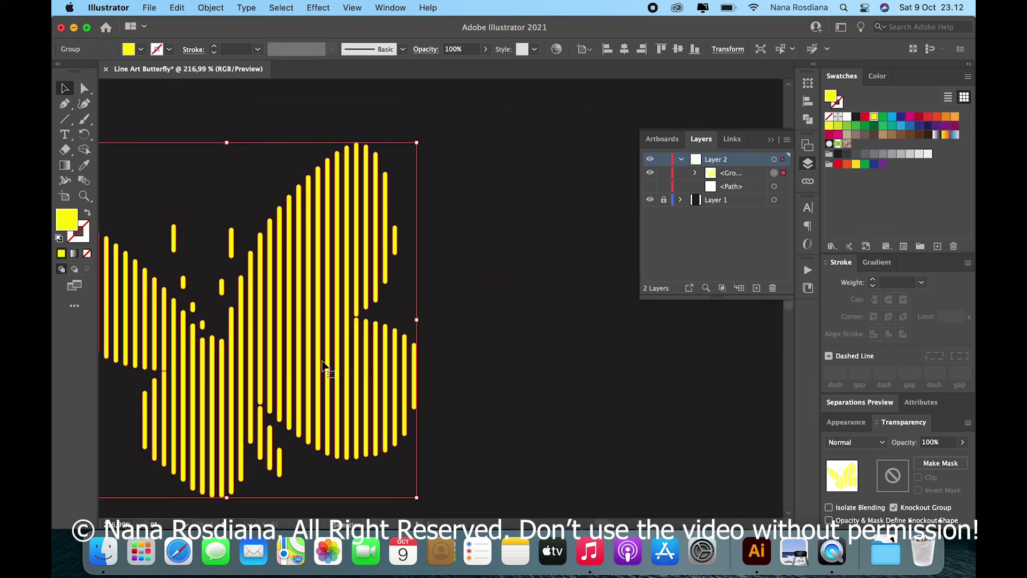
{"action": "scroll", "coordinate": [327, 366], "scroll_direction": "left", "scroll_amount": 5}
{"action": "scroll", "coordinate": [327, 367], "scroll_direction": "down", "scroll_amount": 2}
{"action": "scroll", "coordinate": [323, 365], "scroll_direction": "down", "scroll_amount": 1}
{"action": "scroll", "coordinate": [323, 366], "scroll_direction": "up", "scroll_amount": 2}
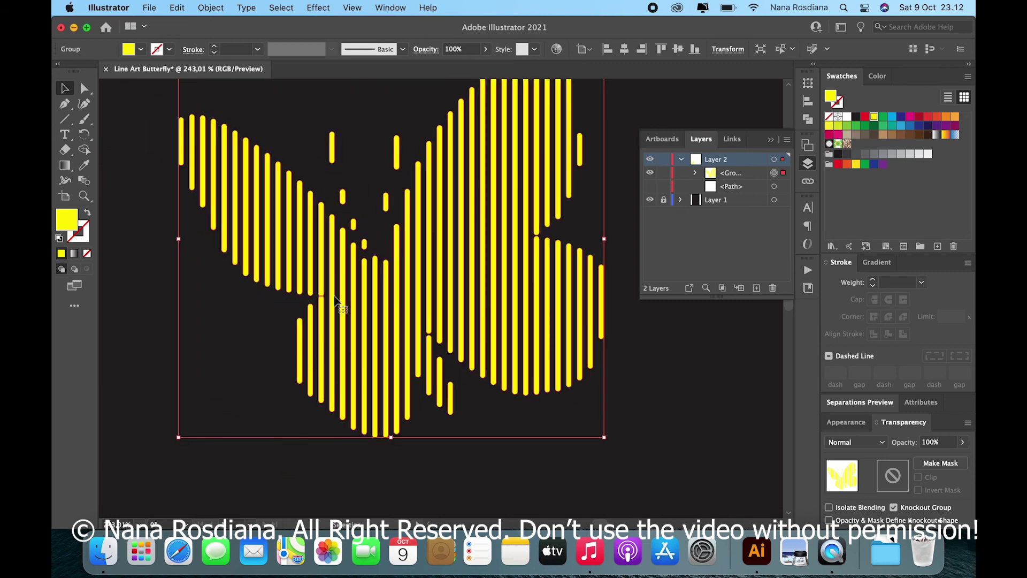
{"action": "left_click", "coordinate": [355, 445]}
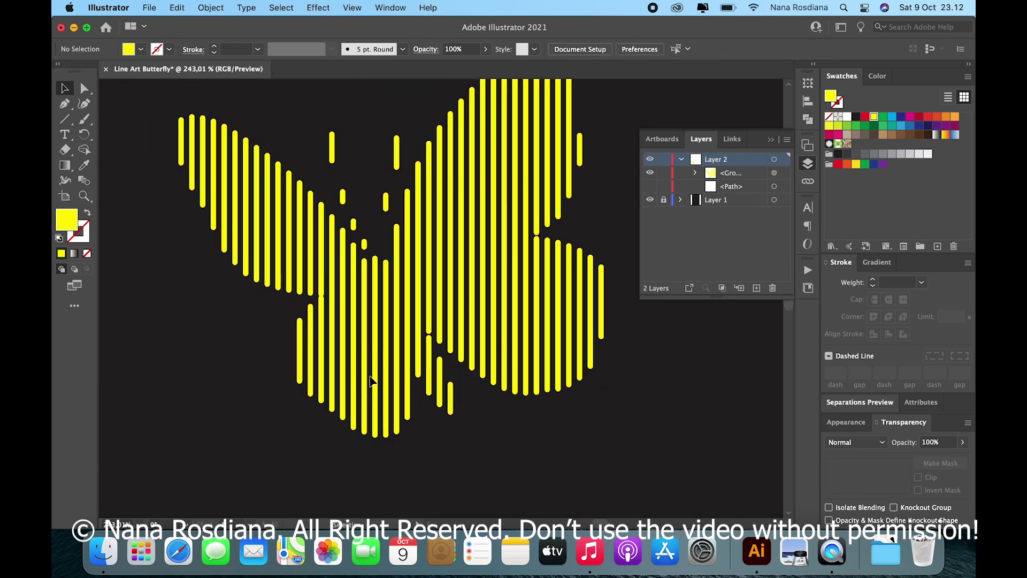
{"action": "left_click", "coordinate": [439, 316]}
{"action": "scroll", "coordinate": [439, 320], "scroll_direction": "down", "scroll_amount": 10}
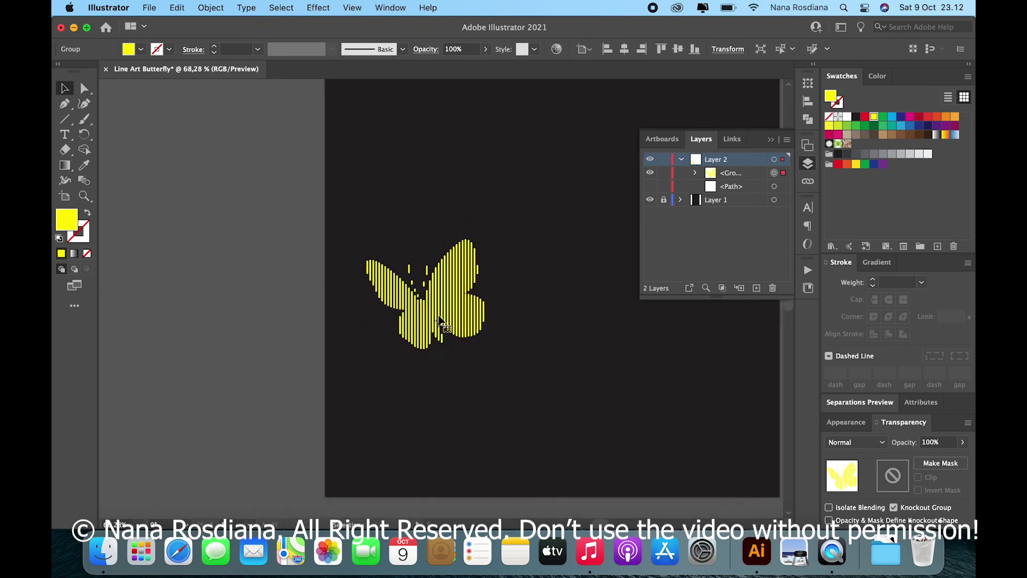
{"action": "scroll", "coordinate": [407, 328], "scroll_direction": "up", "scroll_amount": 2}
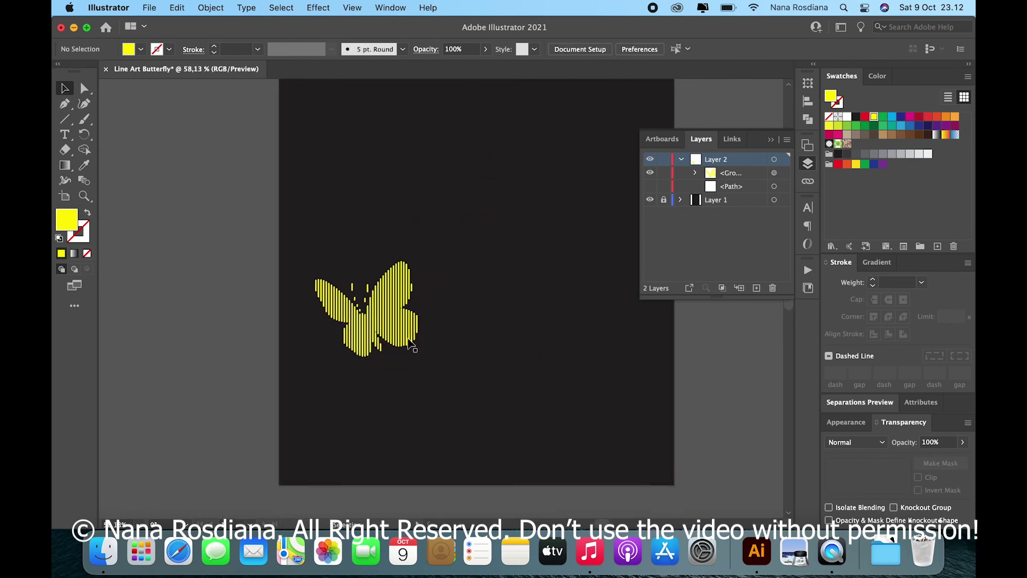
Enlarge the expanded butterfly group to about three quarters of the artboard's width and deselect it
{"action": "left_click_drag", "start_coordinate": [372, 289], "coordinate": [665, 114]}
{"action": "scroll", "coordinate": [554, 238], "scroll_direction": "up", "scroll_amount": 2}
{"action": "scroll", "coordinate": [554, 238], "scroll_direction": "right", "scroll_amount": 2}
{"action": "scroll", "coordinate": [633, 300], "scroll_direction": "down", "scroll_amount": 2}
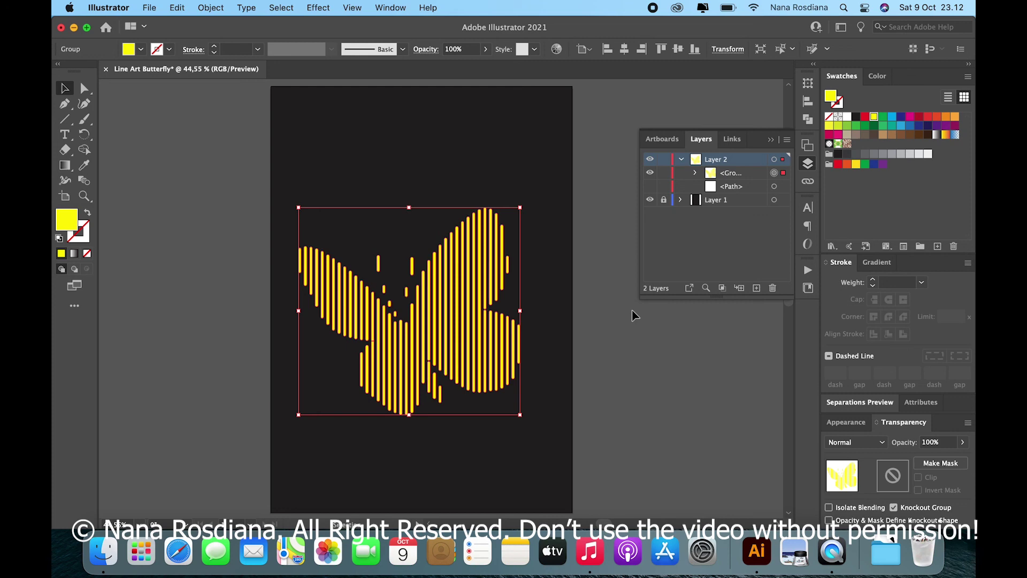
{"action": "left_click", "coordinate": [636, 319]}
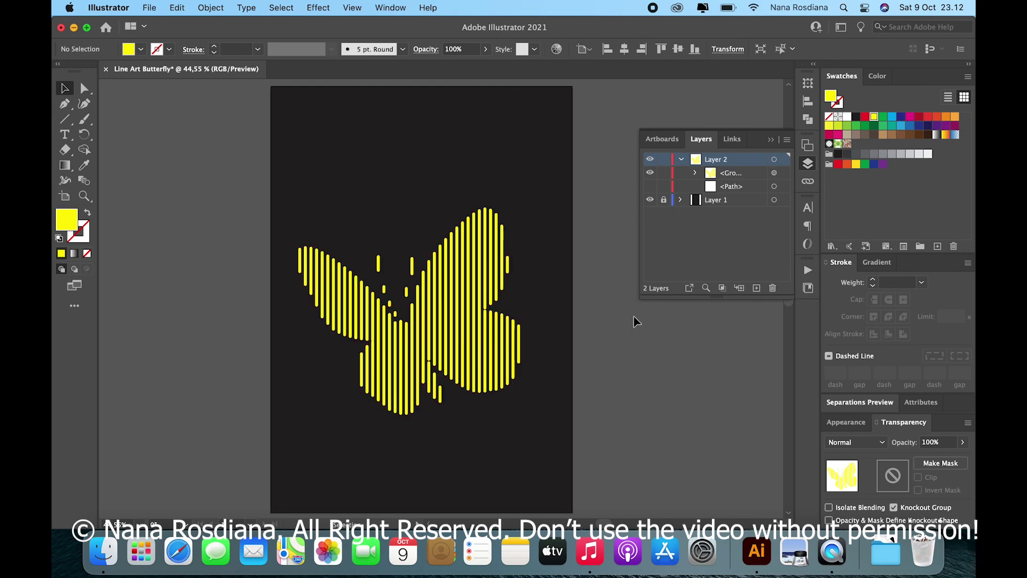
{"action": "scroll", "coordinate": [604, 324], "scroll_direction": "up", "scroll_amount": 2}
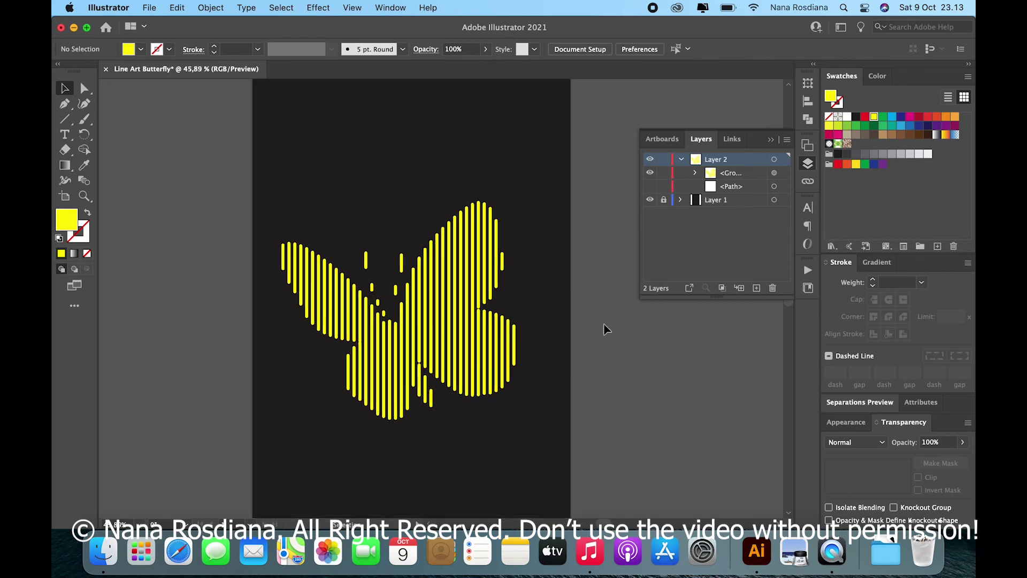